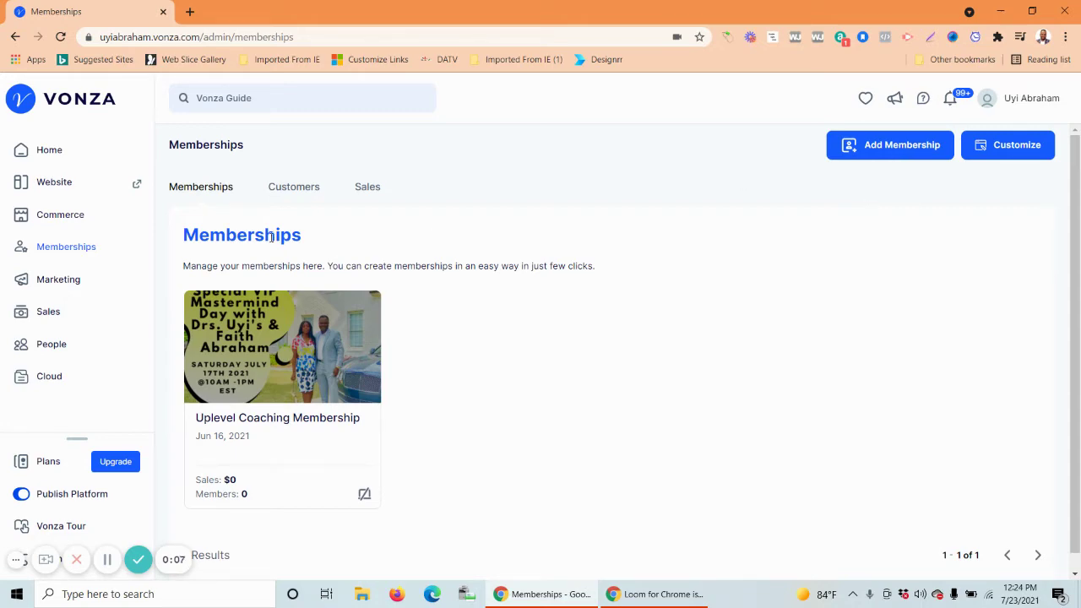
From the memberships list, start a new membership titled 'First Membership Group'.
click(49, 150)
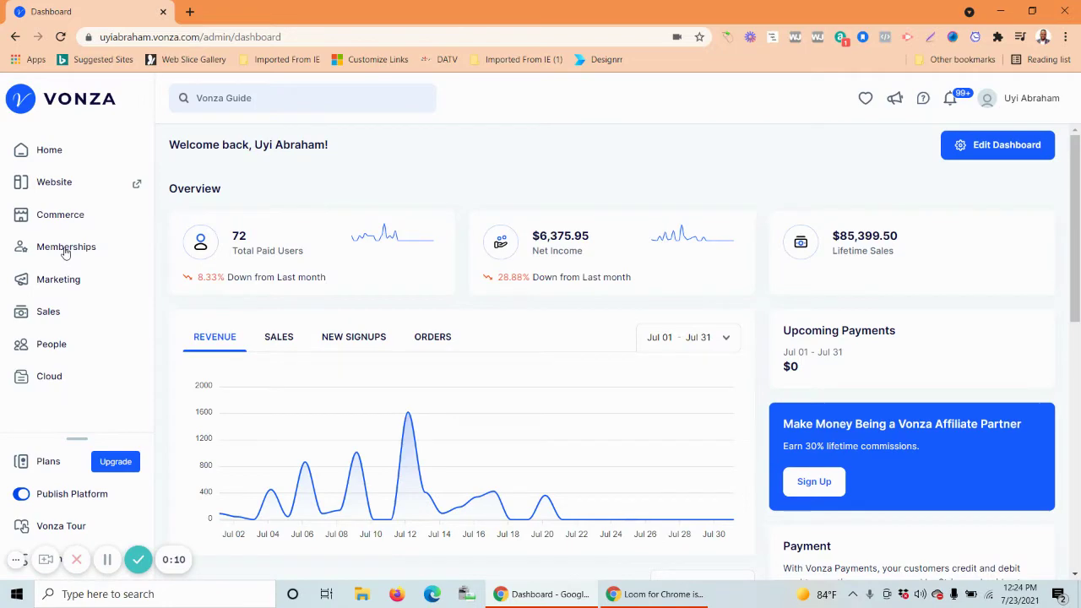
click(65, 250)
click(885, 156)
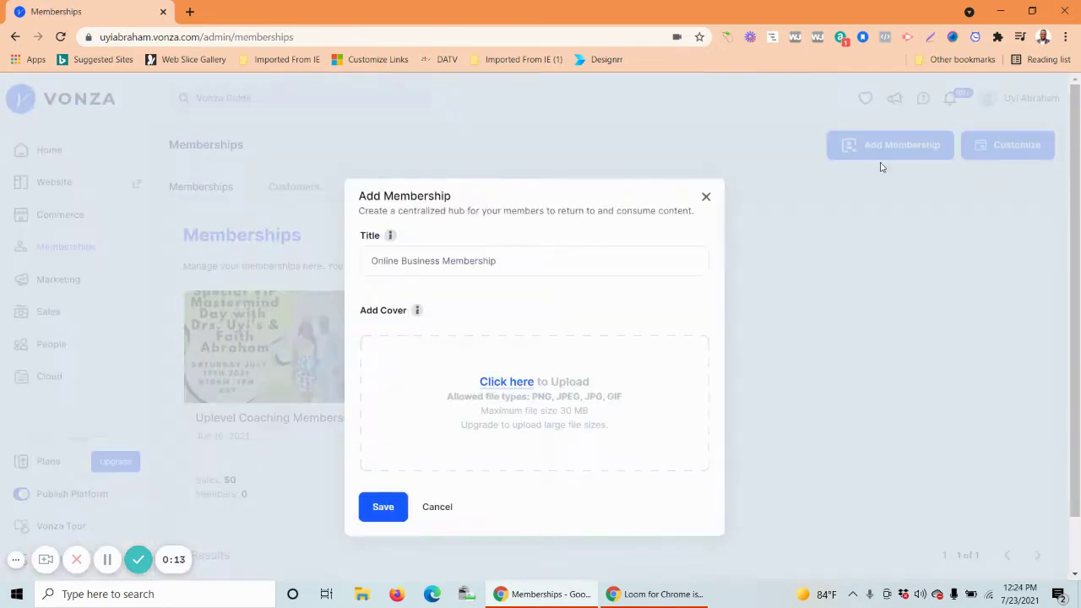
click(486, 263)
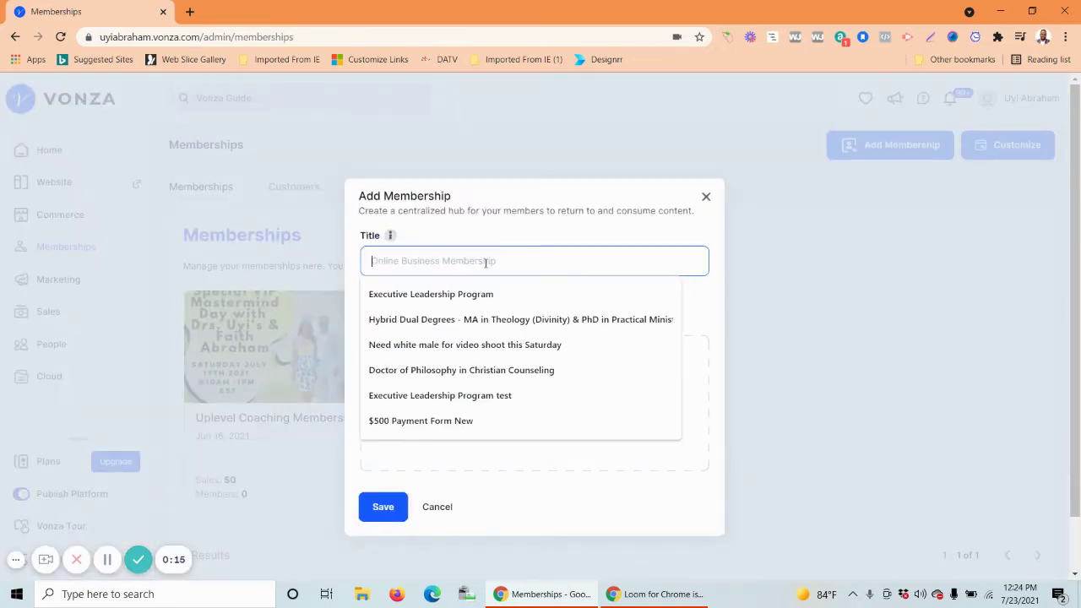
text(Firt)
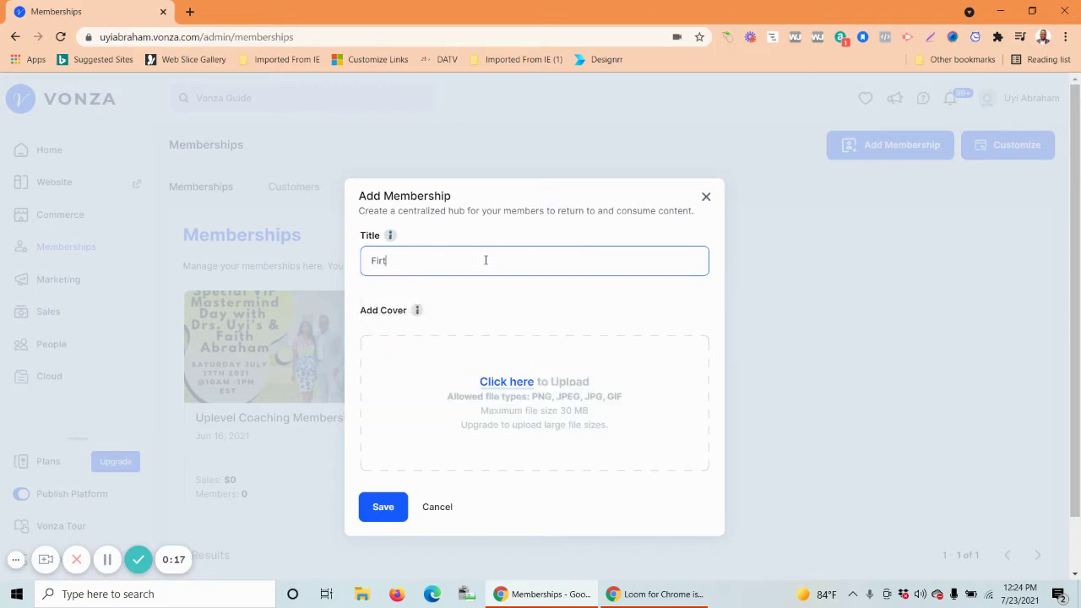
key(BackSpace)
text(st Membership Group)
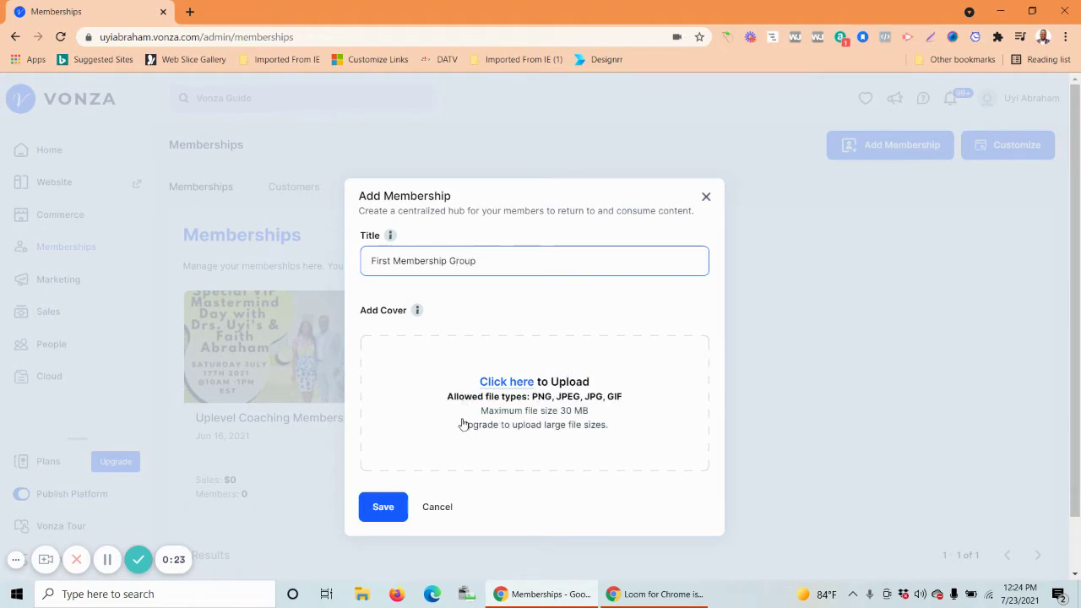
Upload the ukulele player screenshot as the cover image and save the membership.
click(497, 384)
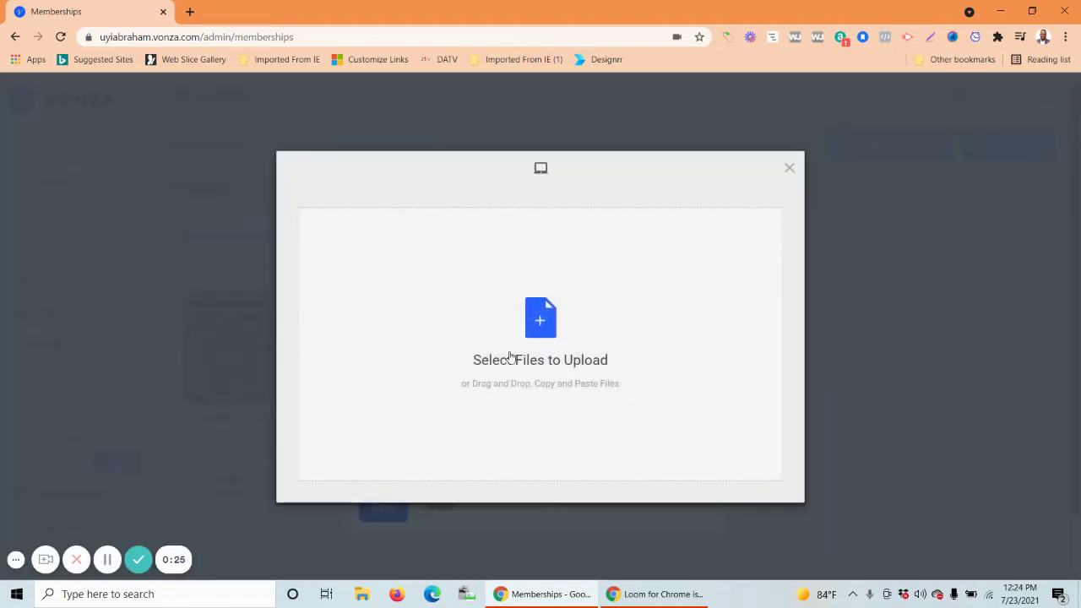
click(514, 358)
click(304, 127)
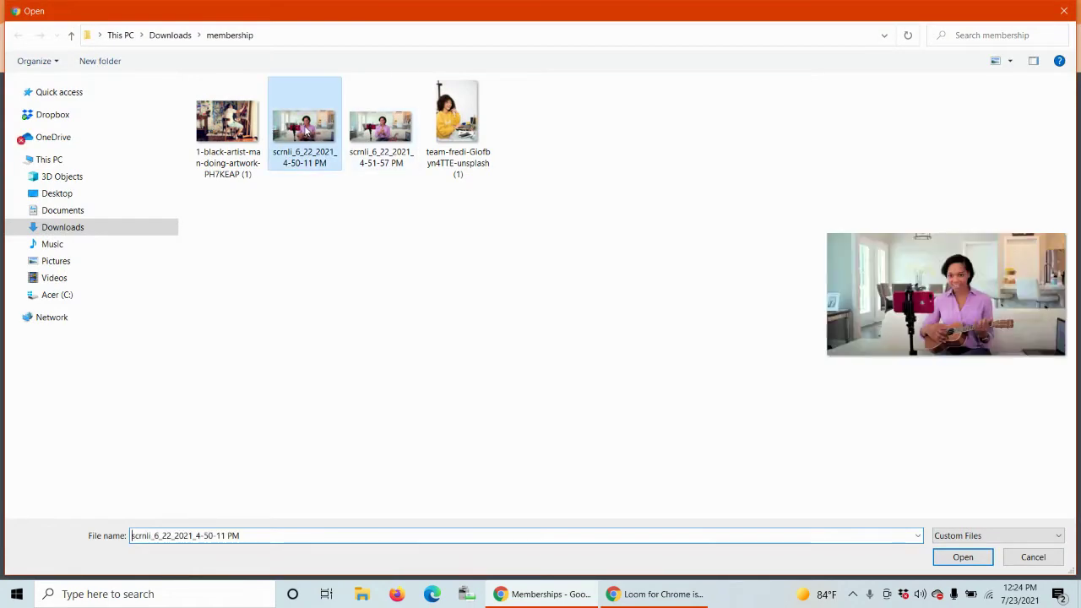
click(963, 557)
click(761, 486)
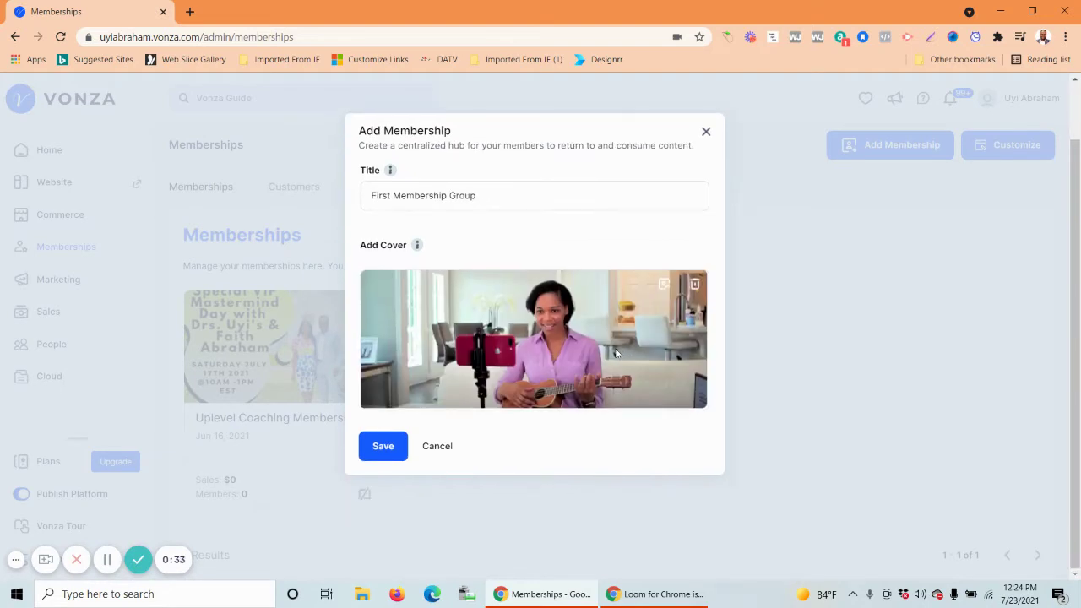
click(382, 456)
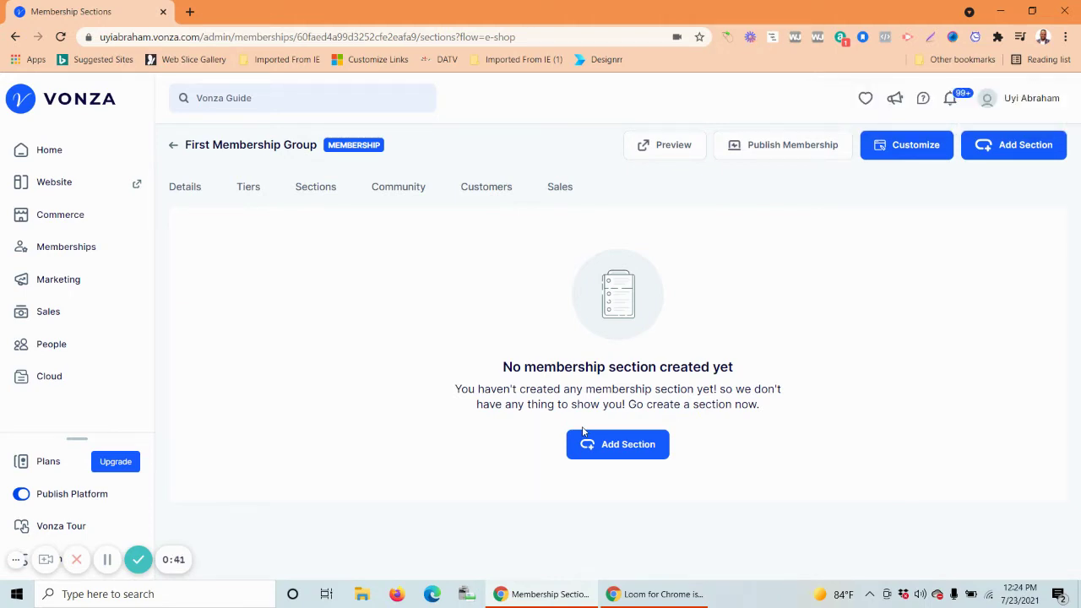
Add a new section titled 'Section one'.
click(604, 453)
click(497, 255)
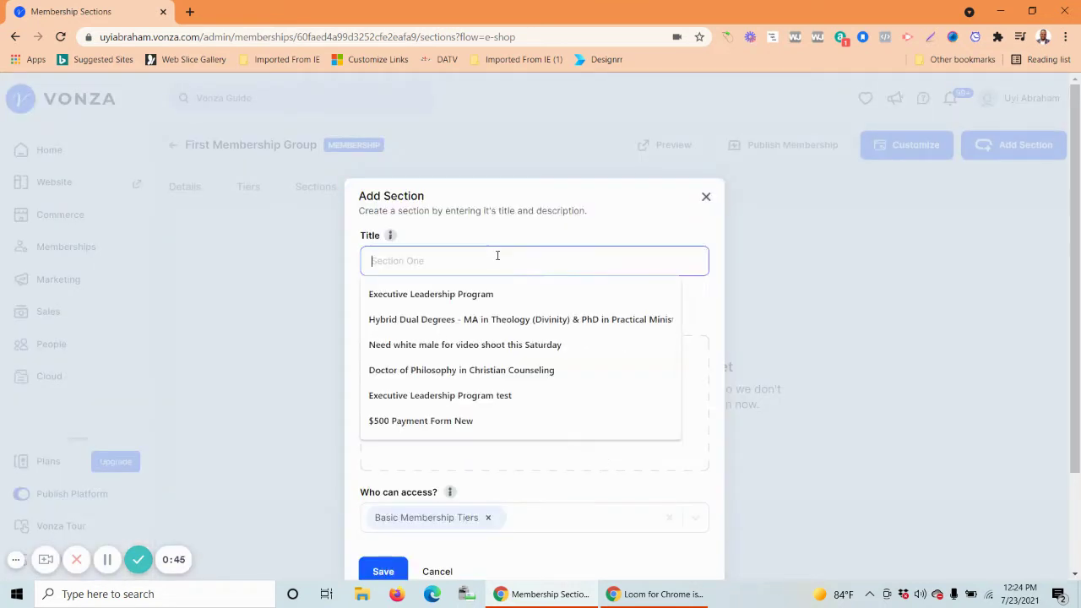
text(Section )
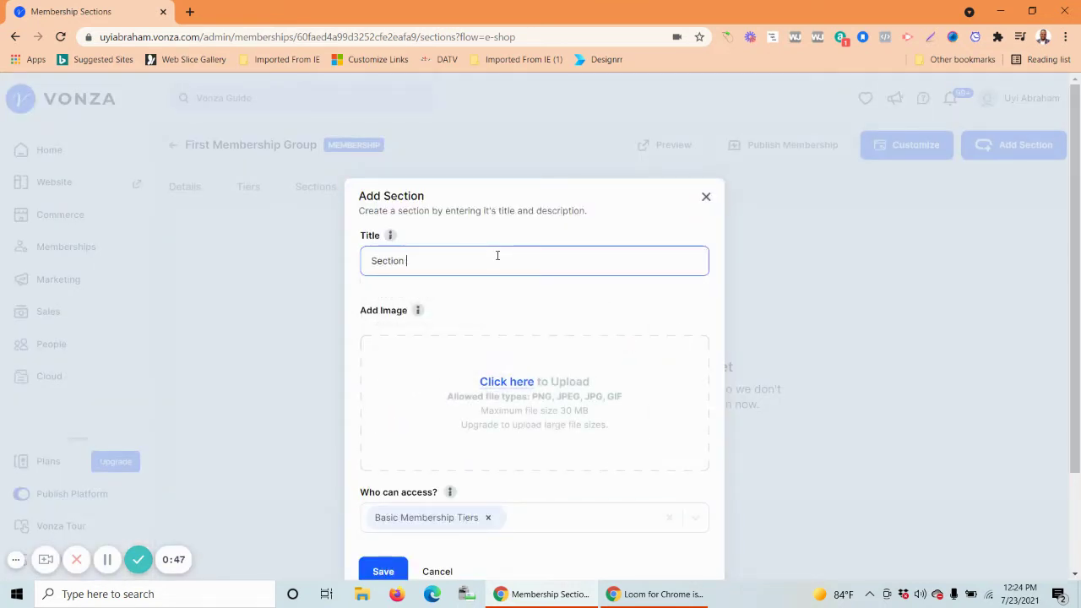
text(one)
scroll(507, 355, down, 1)
Load the painter photo from the computer as the section image.
click(499, 312)
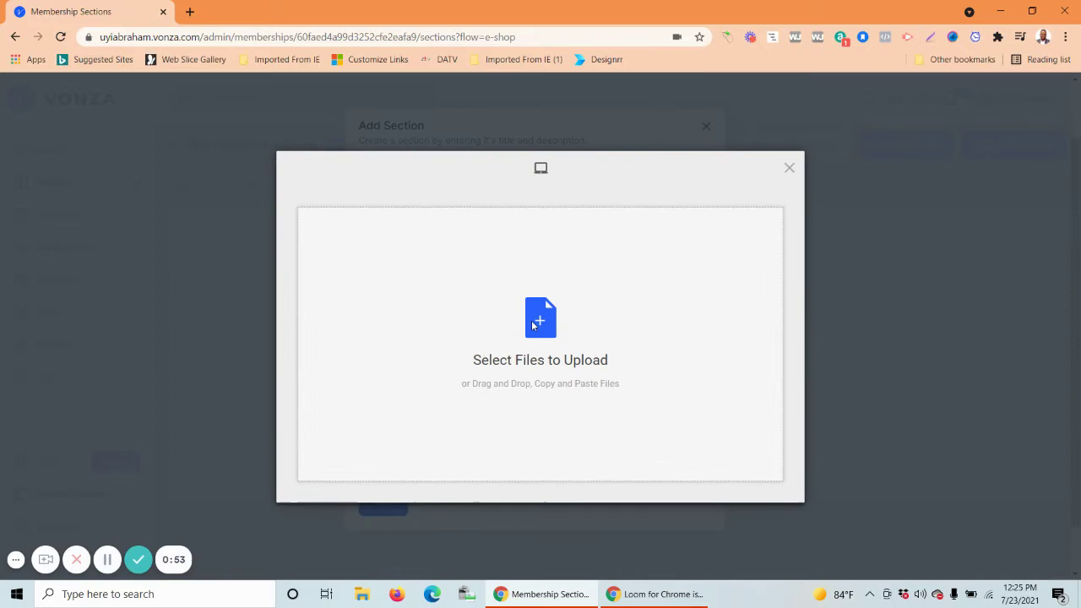
click(533, 326)
click(246, 129)
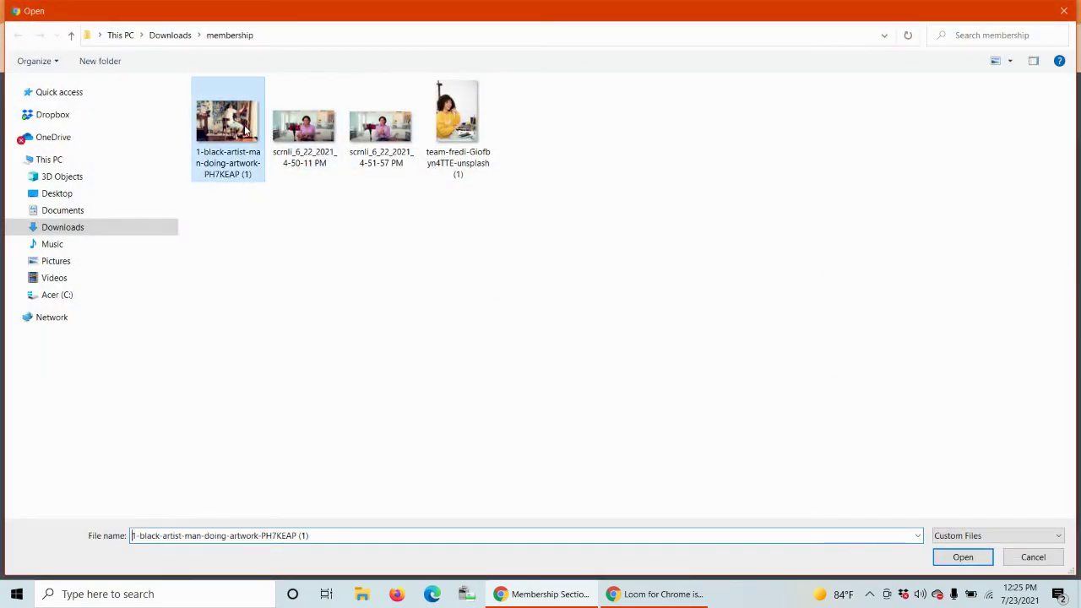
click(950, 556)
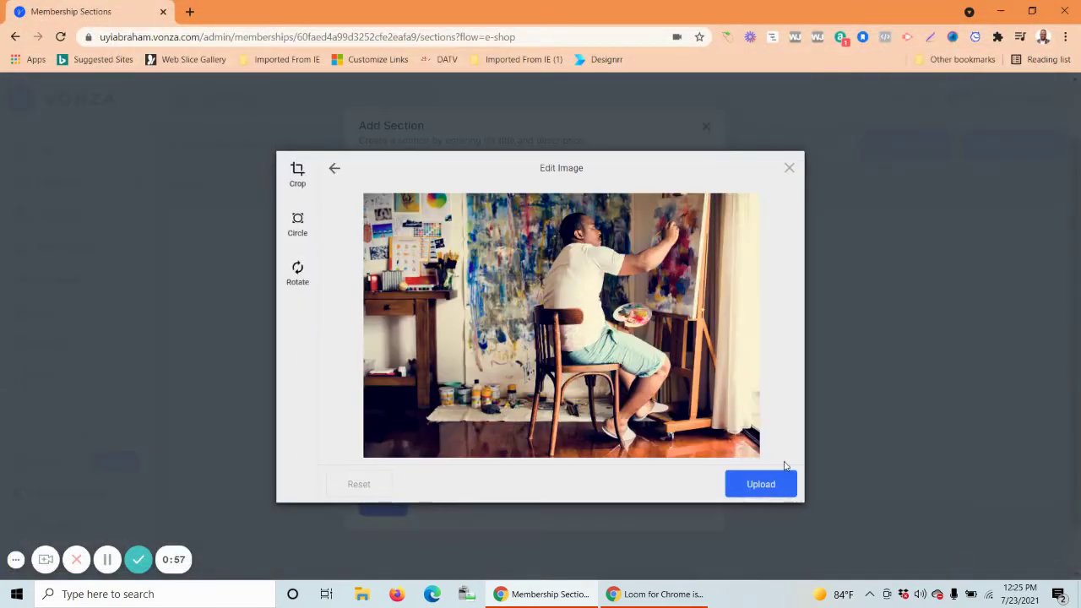
Upload the painter photo and save Section one with Basic Membership Tiers access.
click(782, 484)
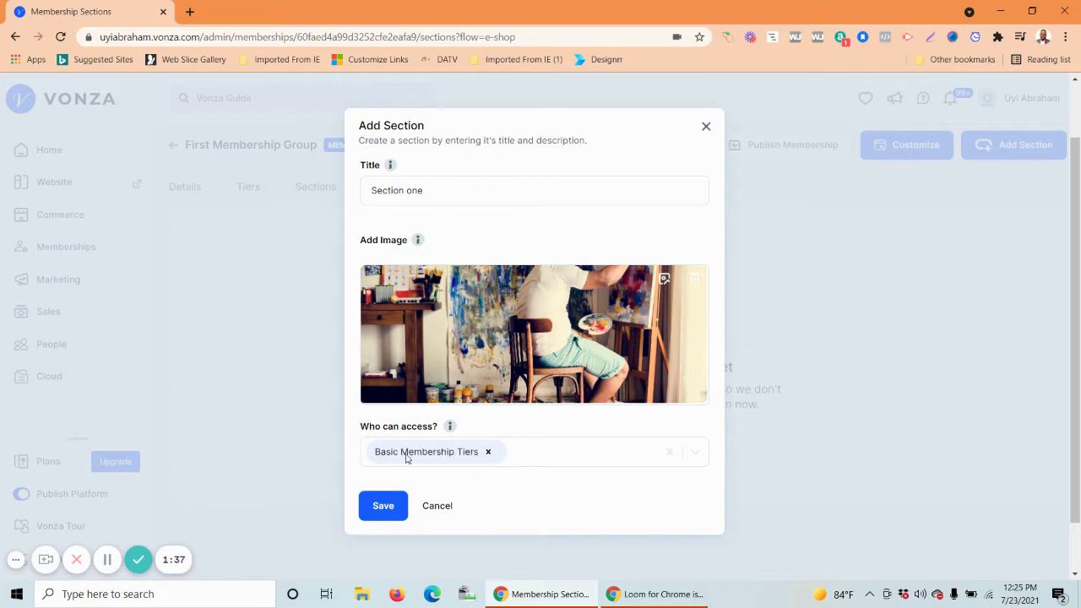
click(378, 508)
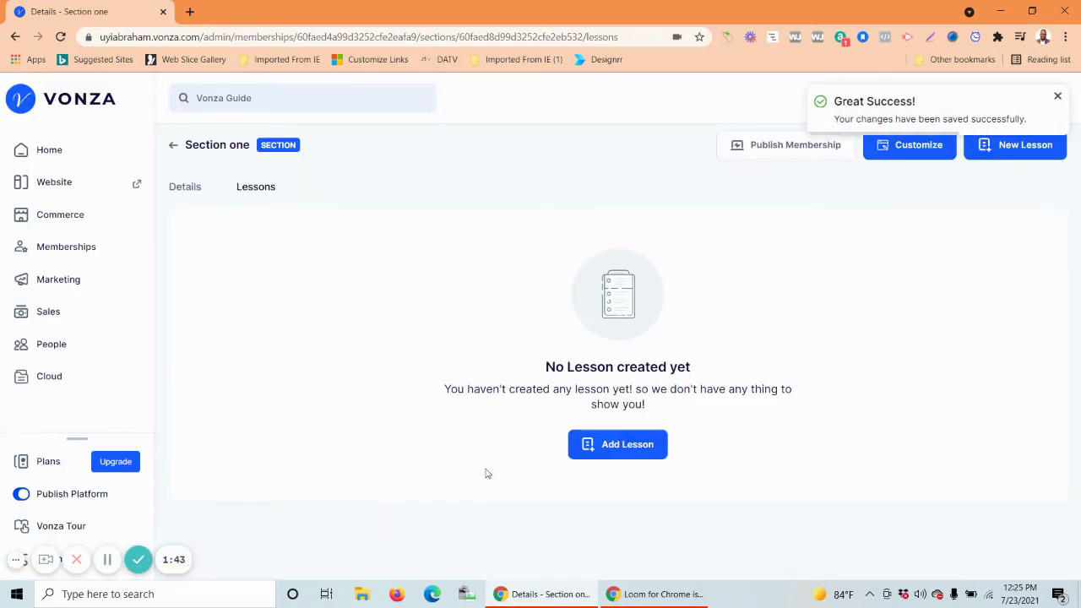
Save a lesson named 'lesson one' in Section one and open its Files page.
click(645, 448)
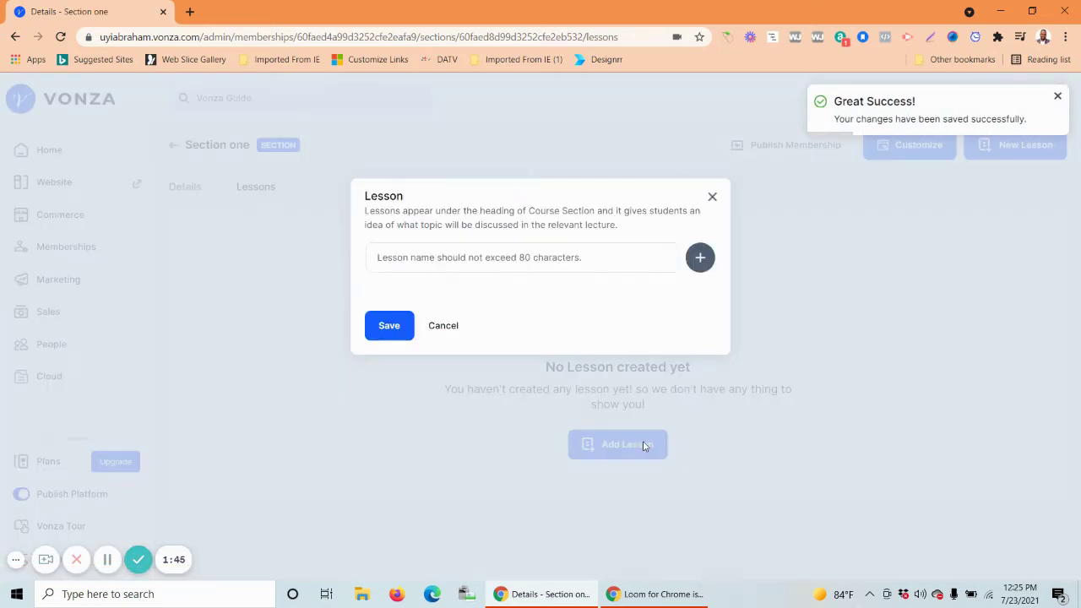
text(lesson one)
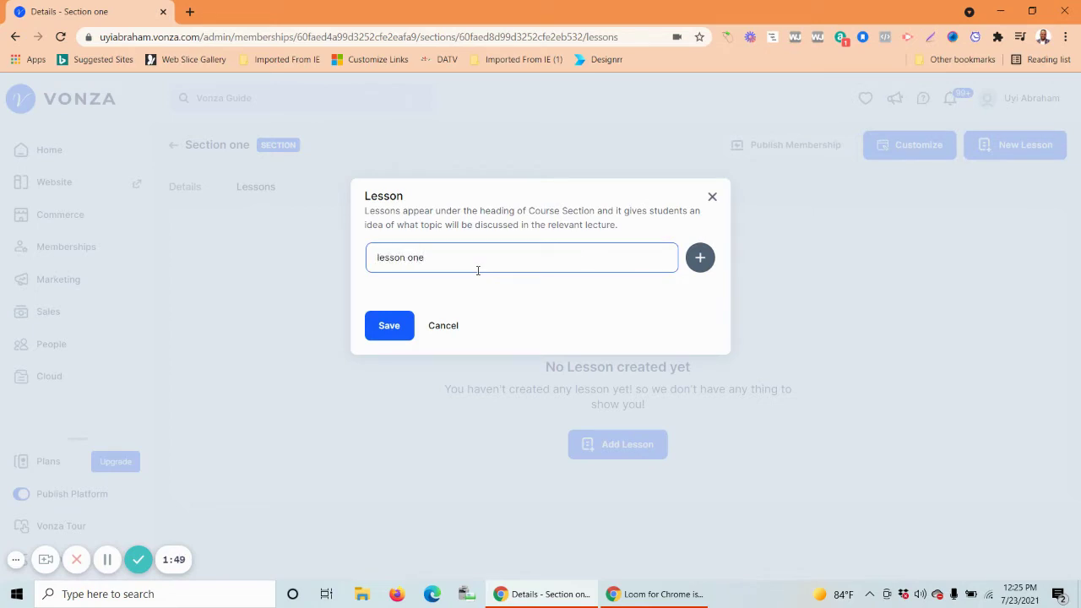
click(374, 327)
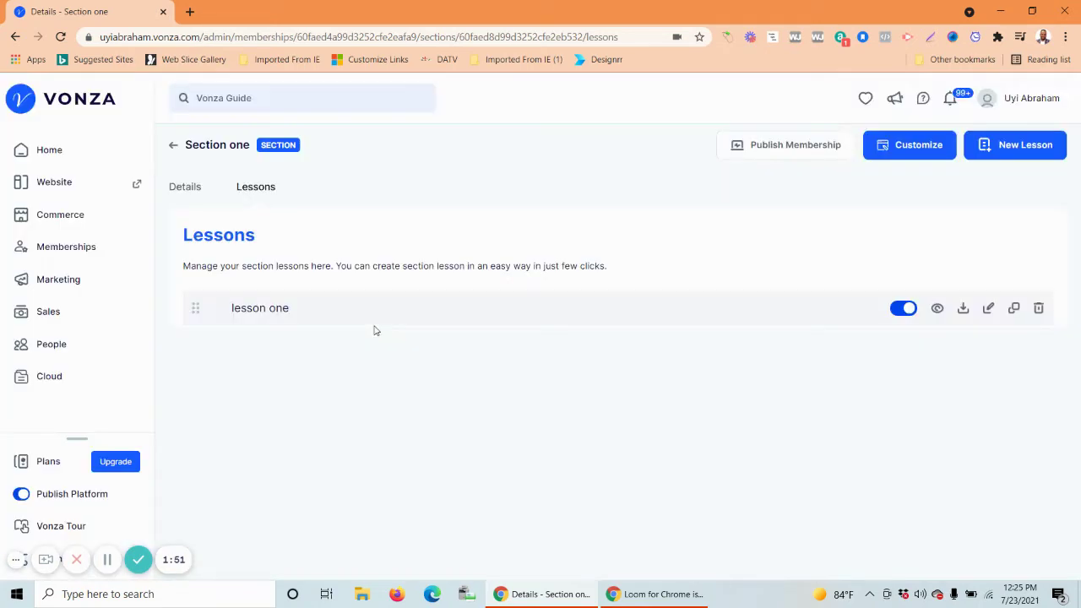
click(265, 308)
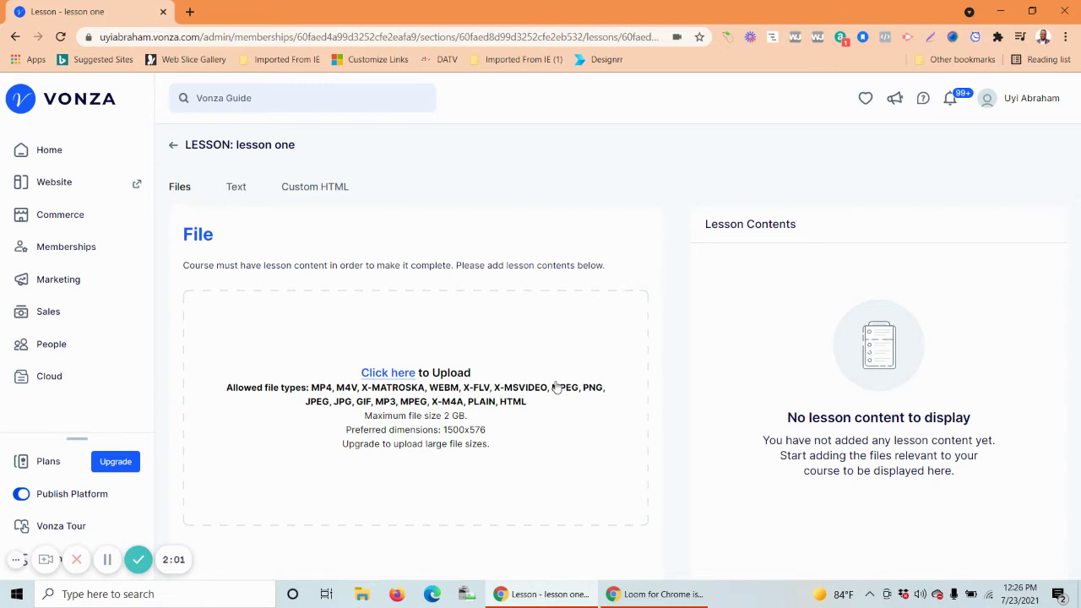
Upload the 9MB MP4 video file as lesson one's content.
click(398, 375)
click(541, 330)
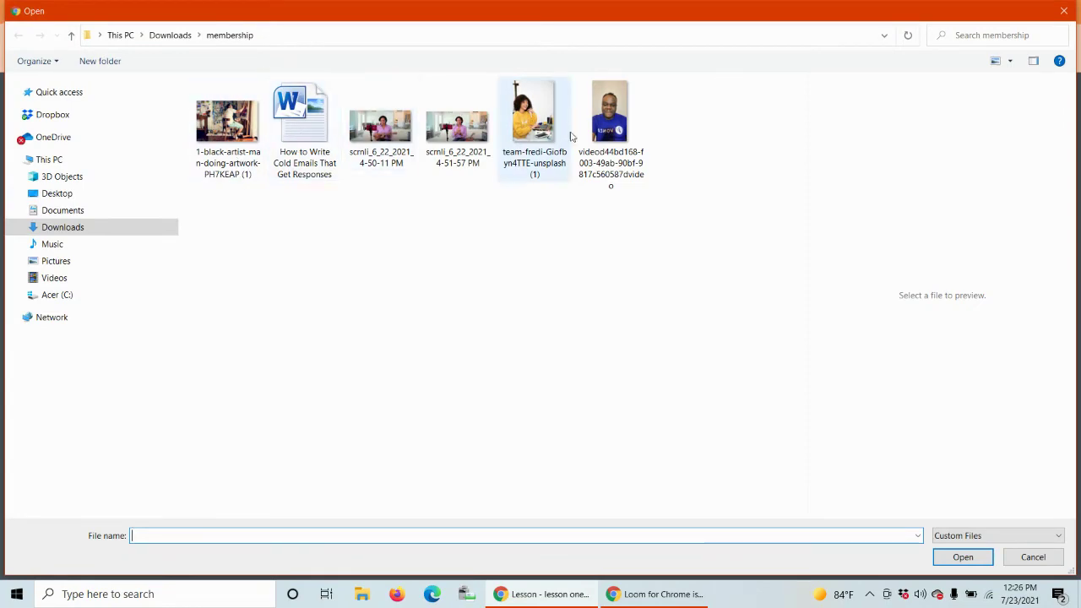
click(610, 123)
click(963, 558)
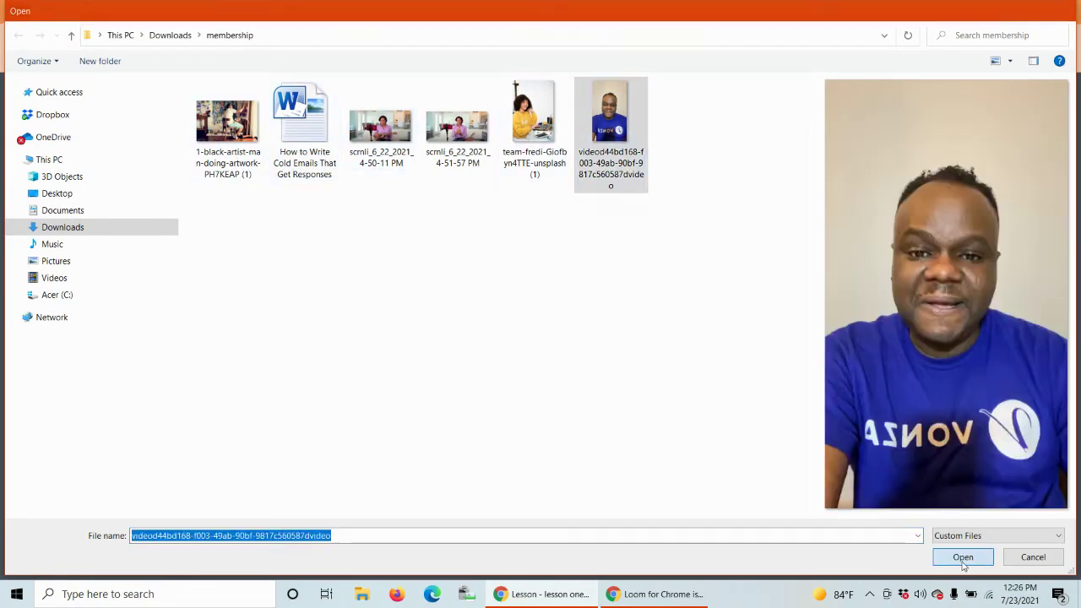
click(769, 484)
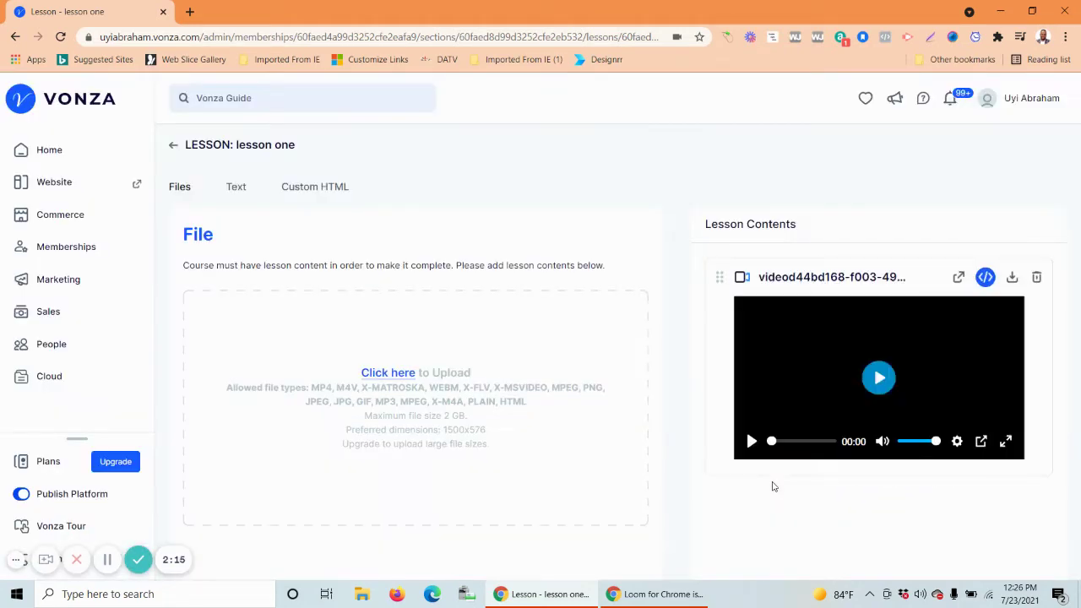
Play and pause the uploaded video, then return to Section one's lessons.
click(752, 441)
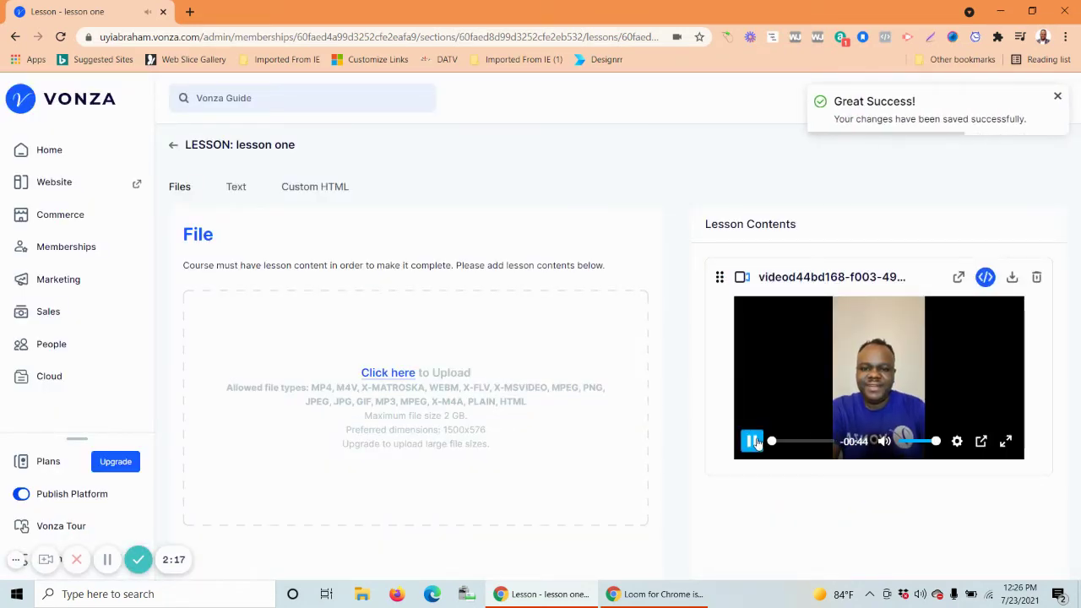
click(752, 442)
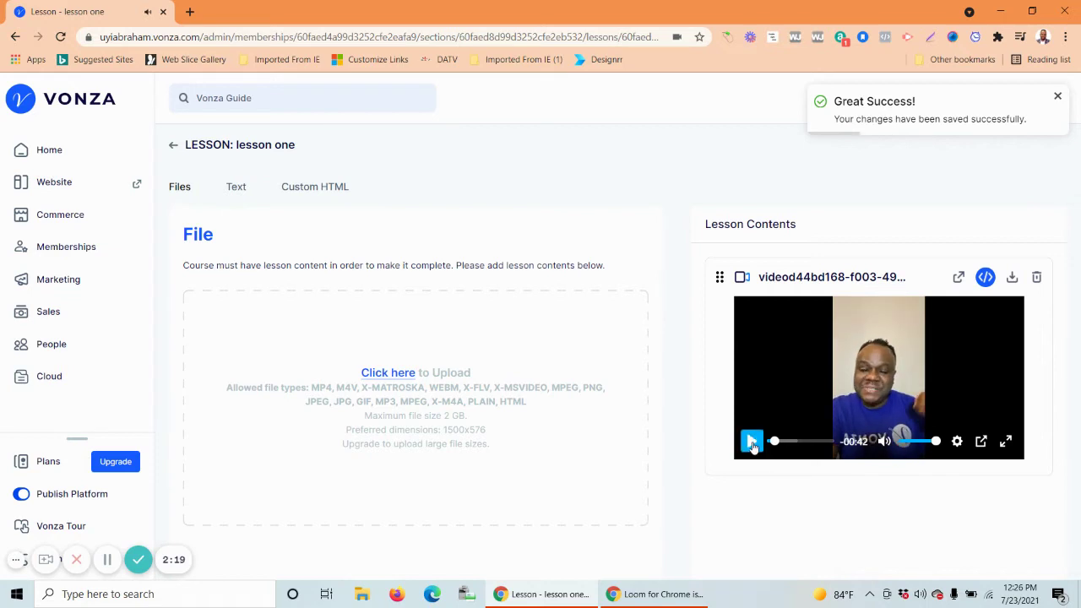
click(175, 146)
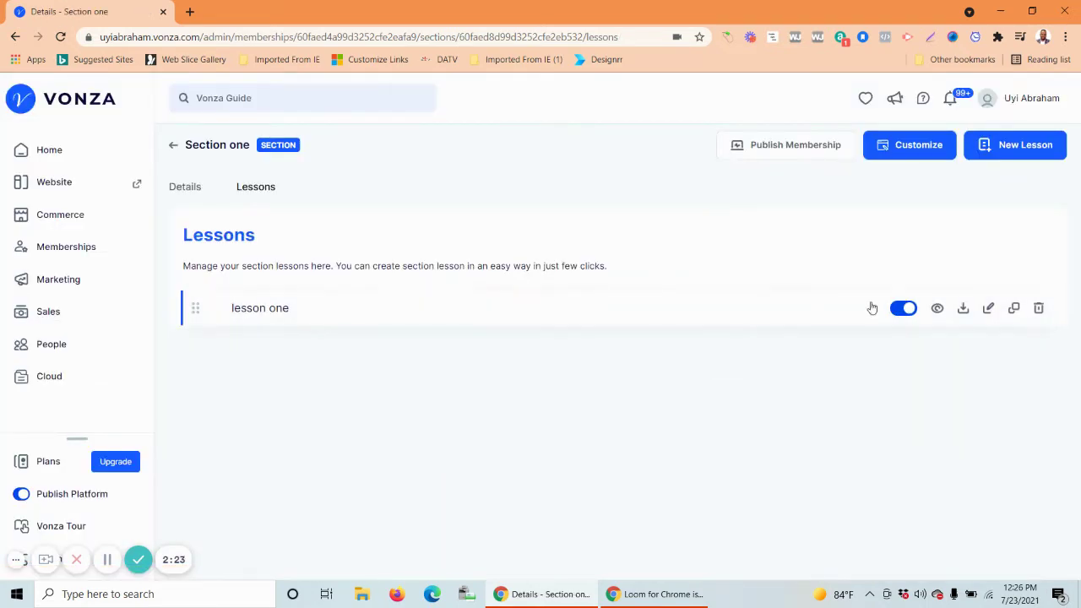
Save a second lesson named 'Lesson two', correcting the 'Lesosn' typo with spellcheck.
click(998, 150)
click(527, 256)
text(Lesosn two)
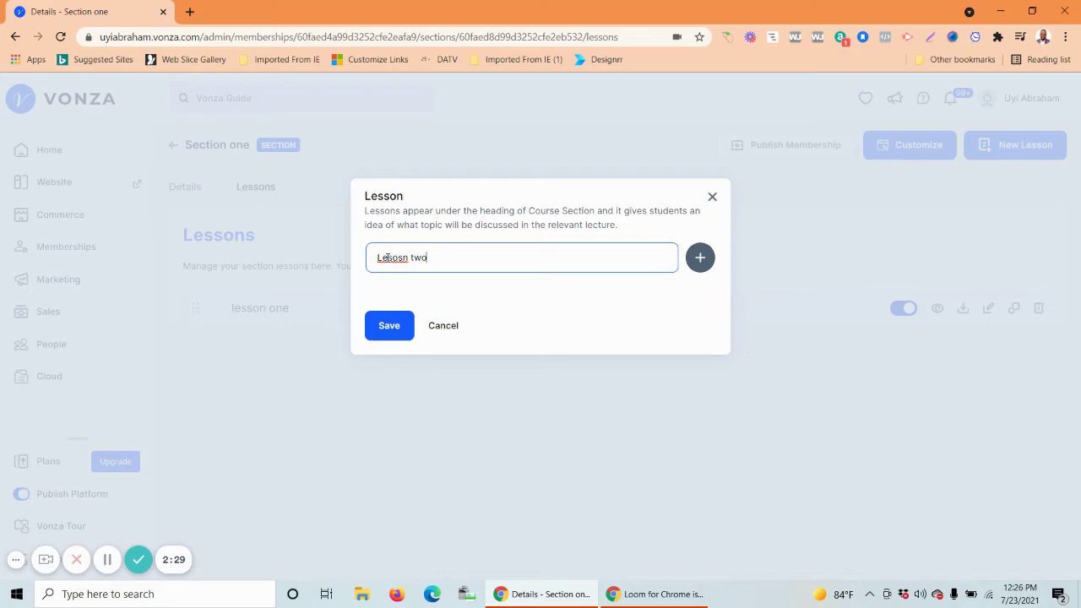
right_click(388, 258)
click(407, 270)
click(378, 330)
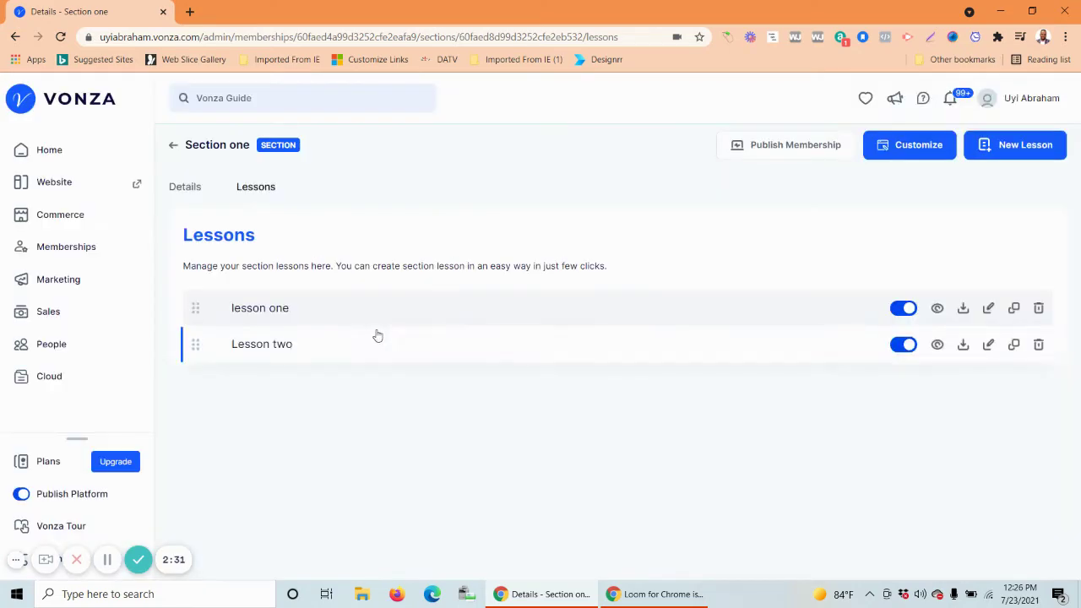
Attach 'How to Write Cold Emails That Get Responses.docx' to Lesson two and return to the lessons.
click(302, 351)
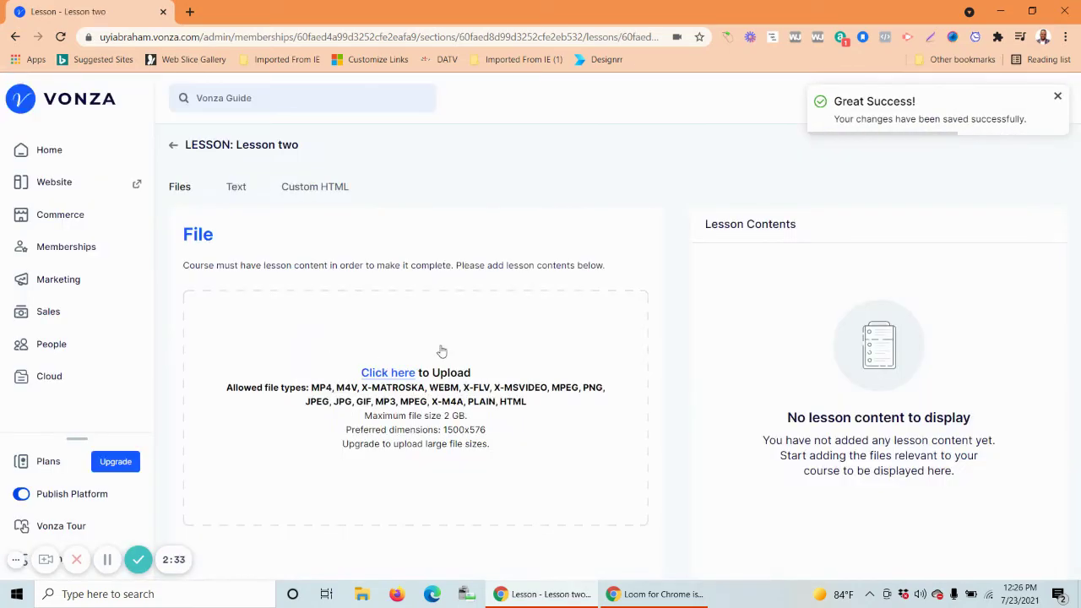
click(409, 372)
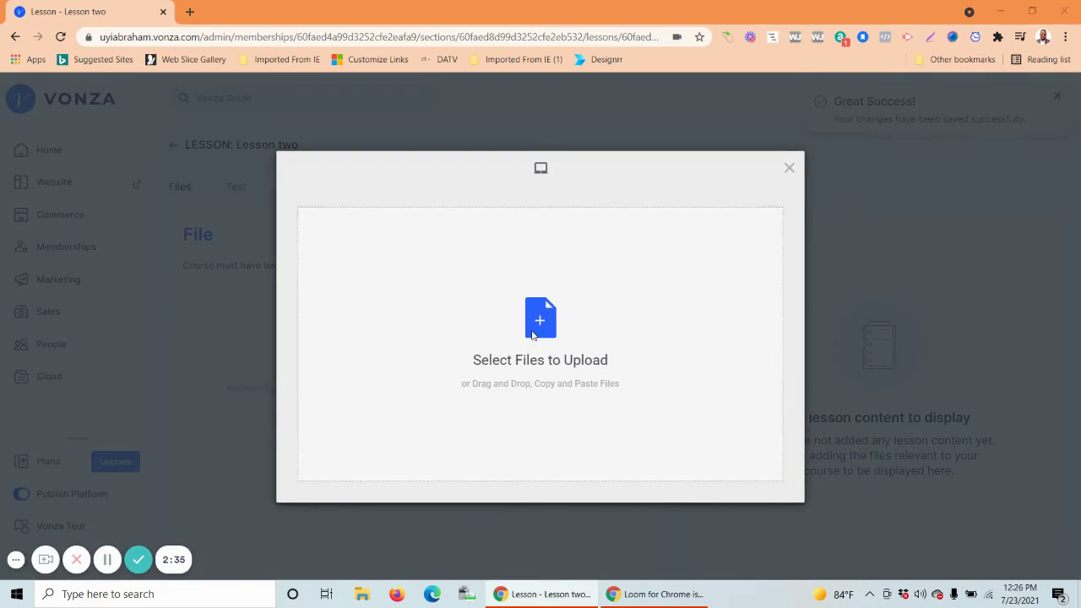
click(532, 335)
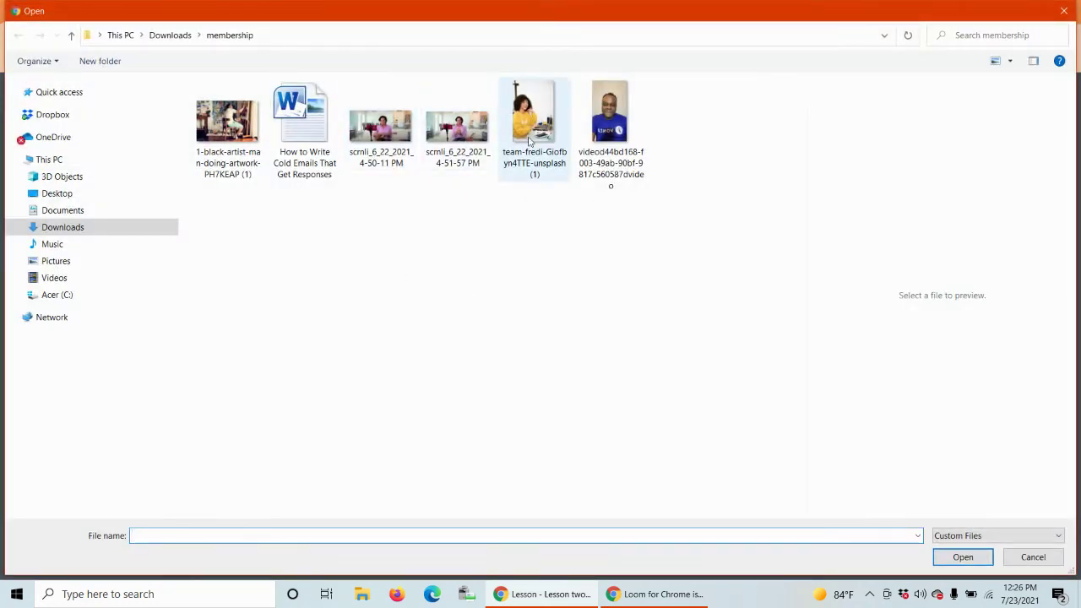
click(305, 127)
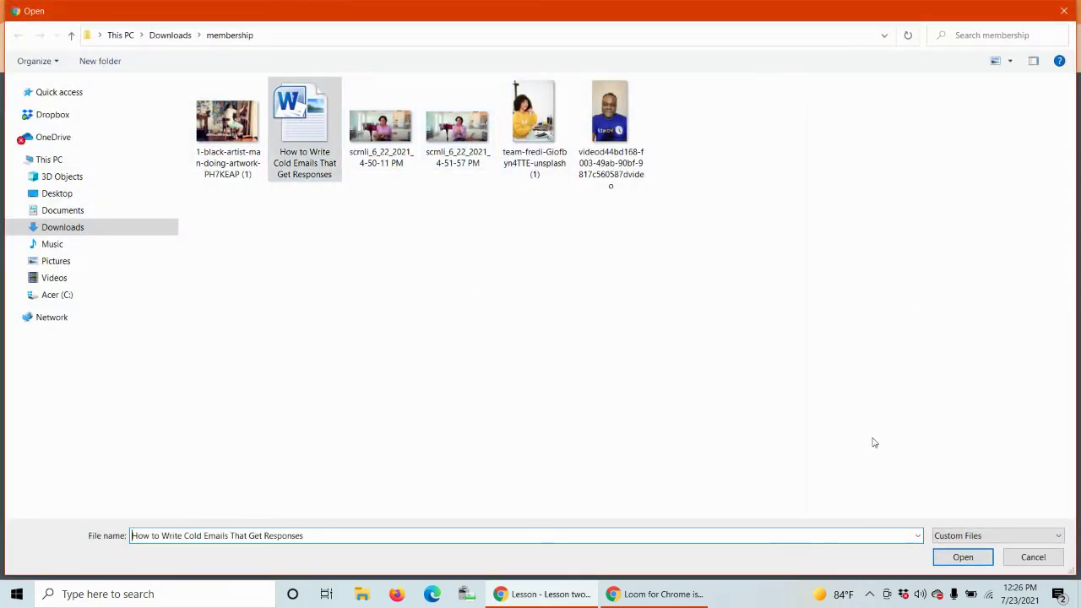
click(937, 555)
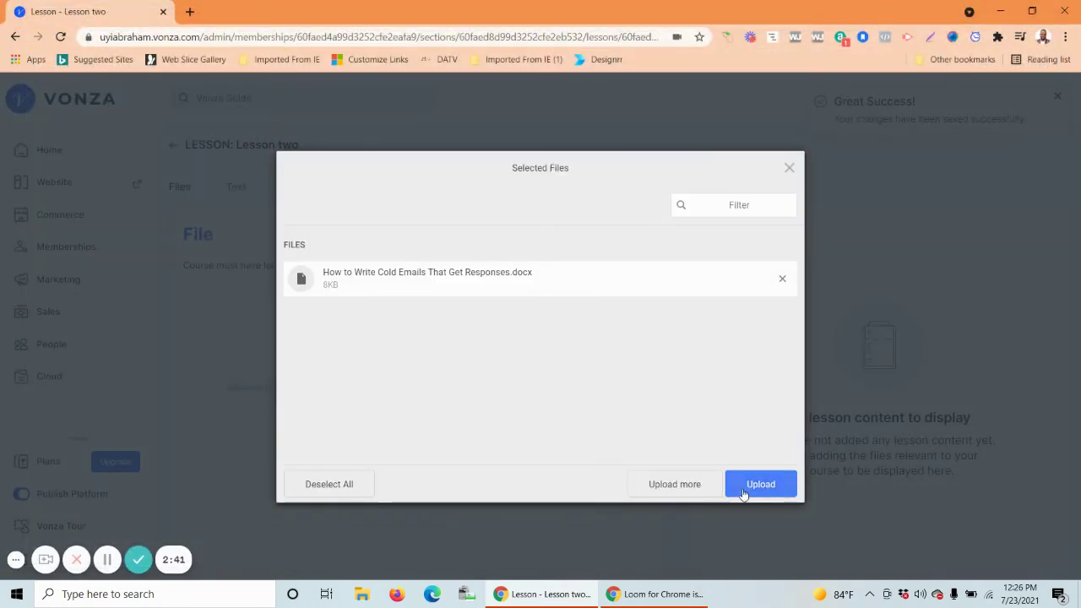
click(743, 494)
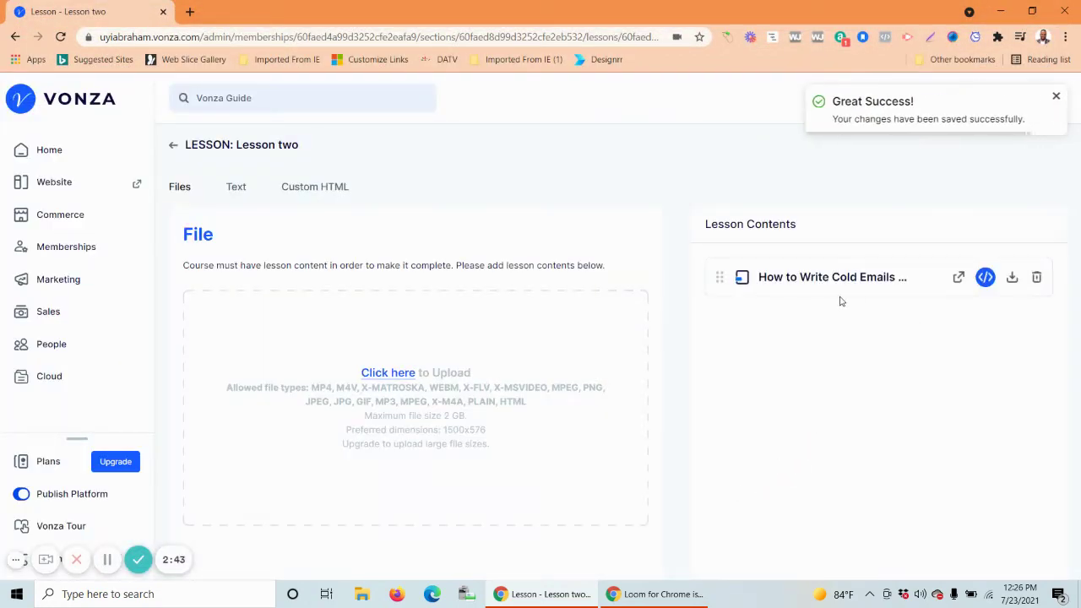
click(173, 145)
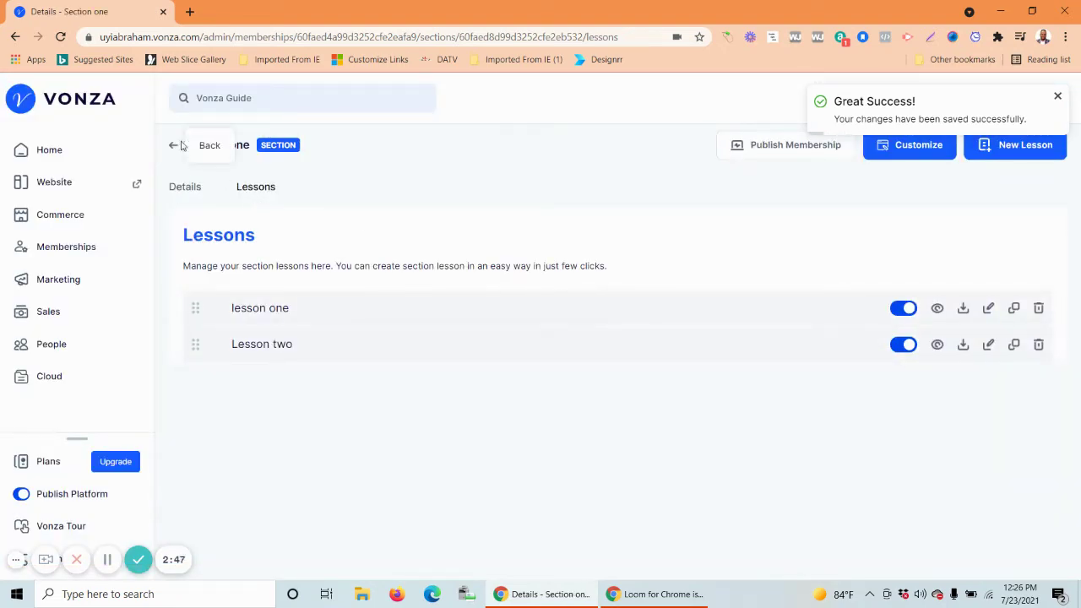
Back in the membership's sections, add a new section titled 'Advanced Membership Tier'.
click(174, 145)
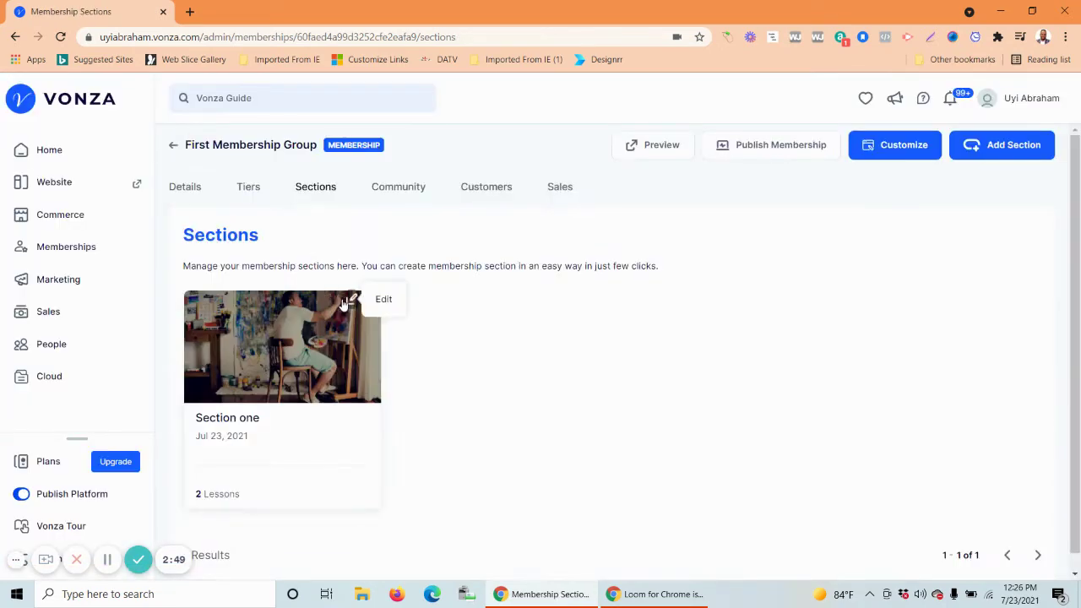
click(993, 156)
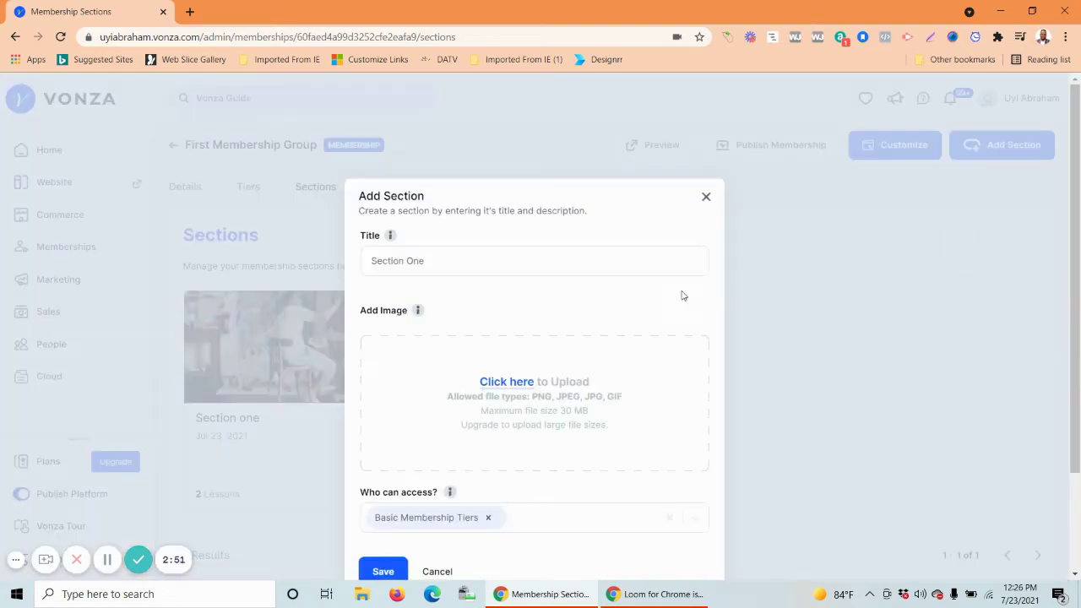
click(552, 268)
text(Advanced )
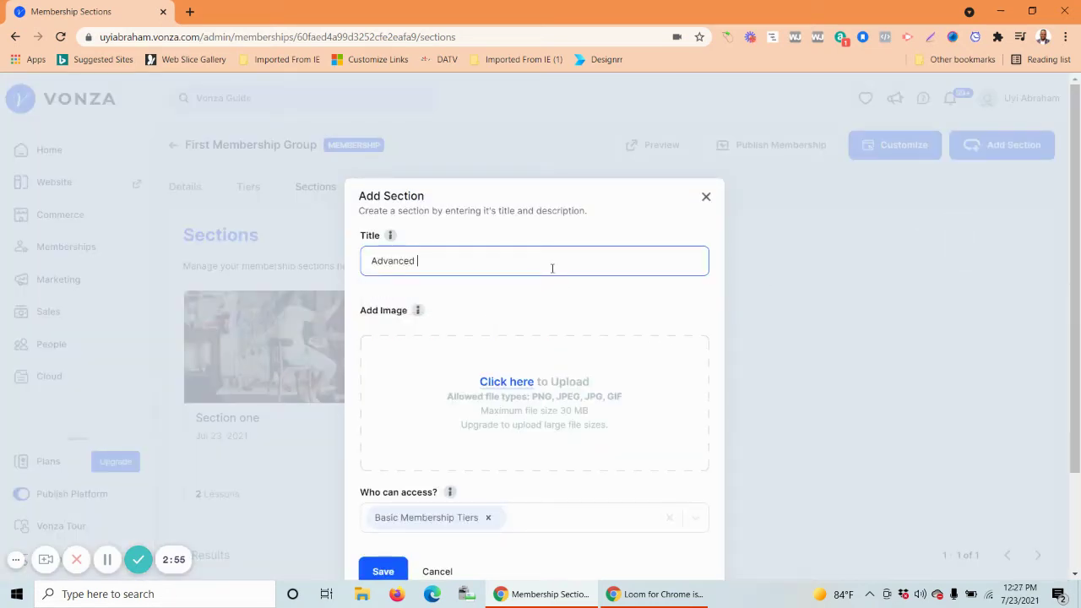
text(Membership Tier)
scroll(580, 367, down, 1)
Upload the team-fredi photo as the section image and save the section.
click(509, 318)
click(533, 330)
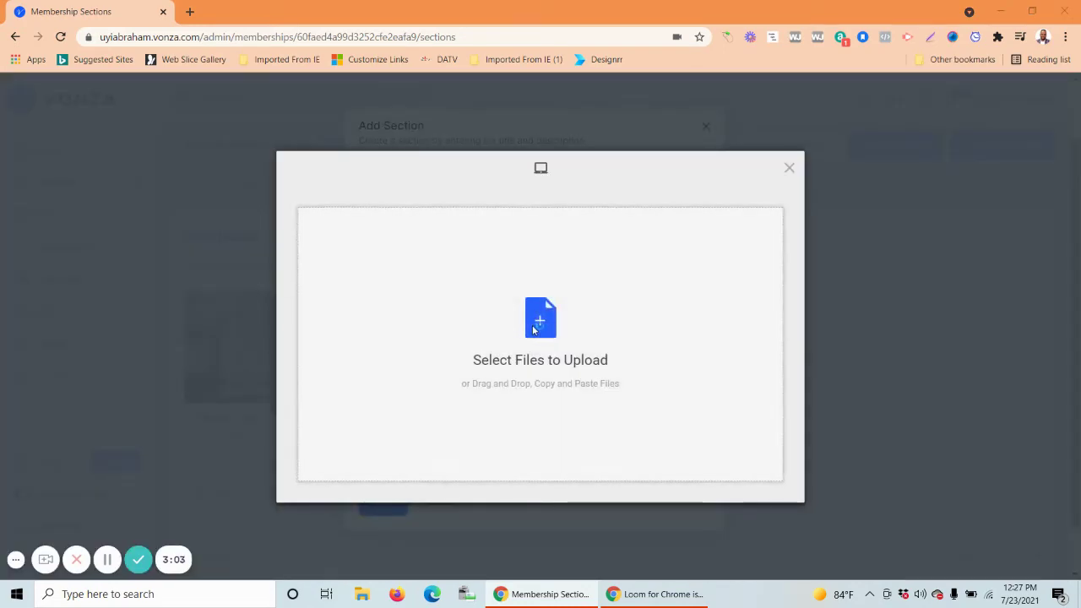
click(443, 131)
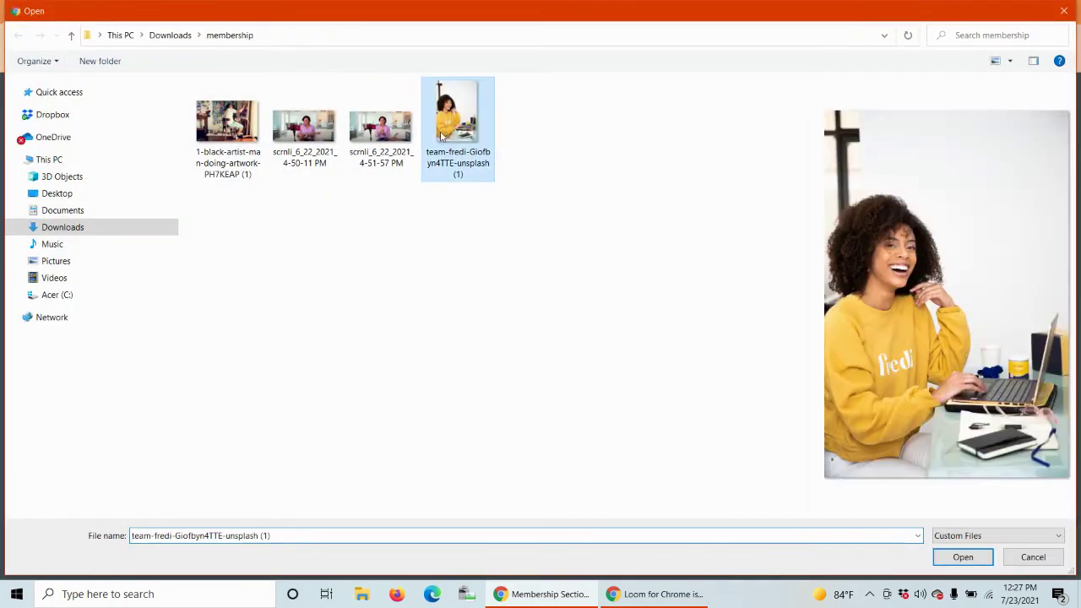
click(963, 556)
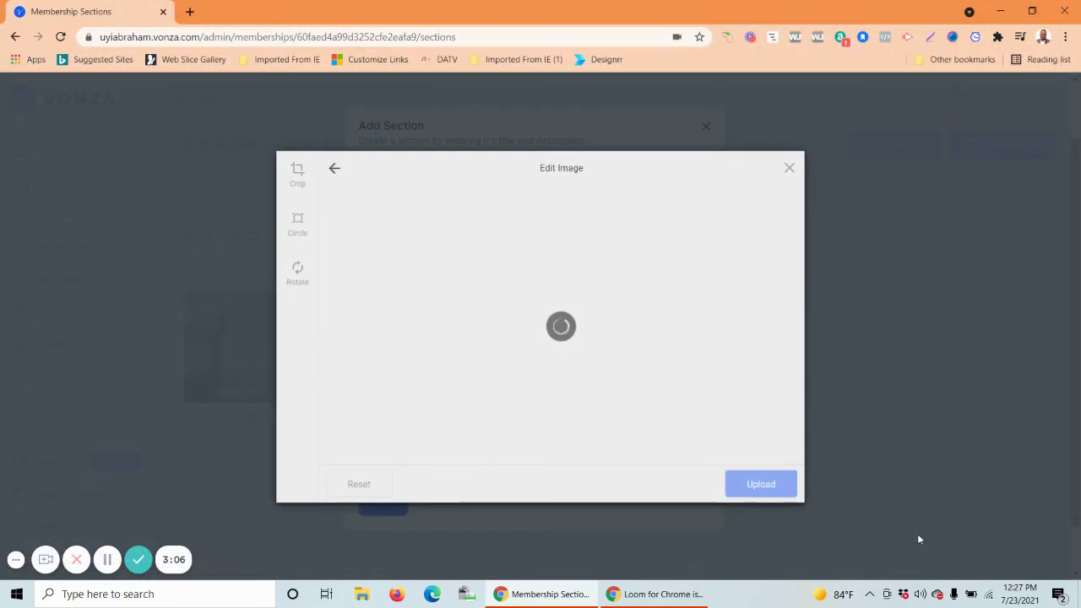
click(762, 484)
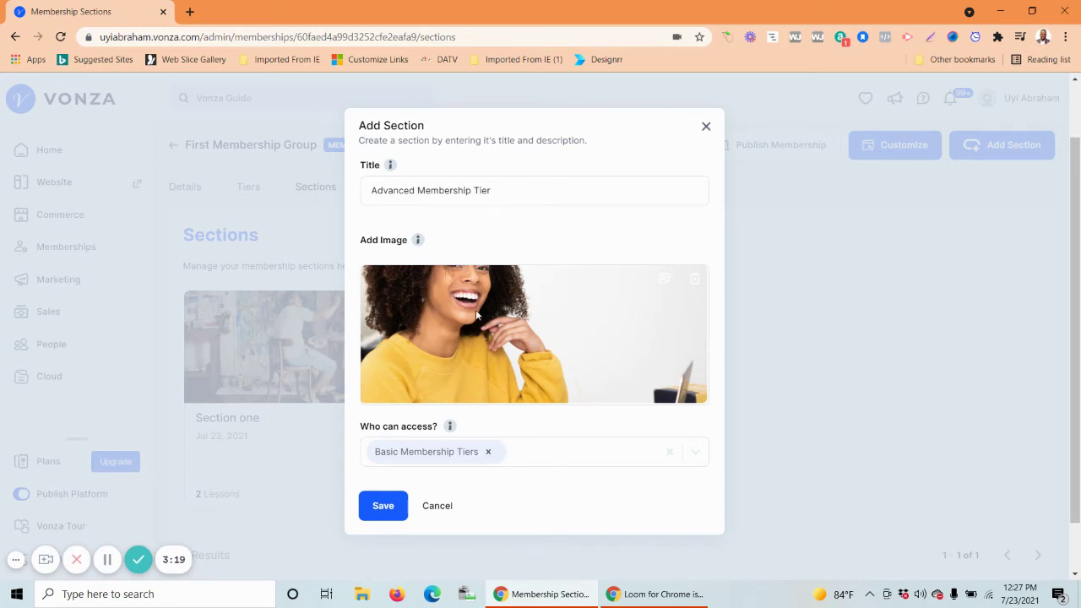
click(398, 511)
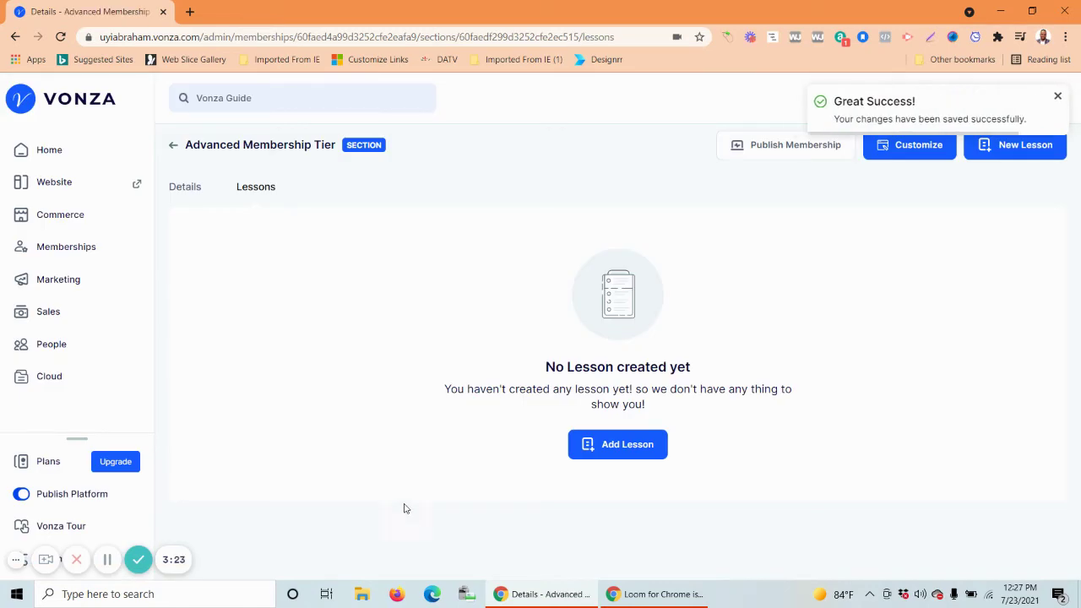
Save a lesson named 'Lesson for advanced group', fixing 'advcanced' with spellcheck.
click(608, 446)
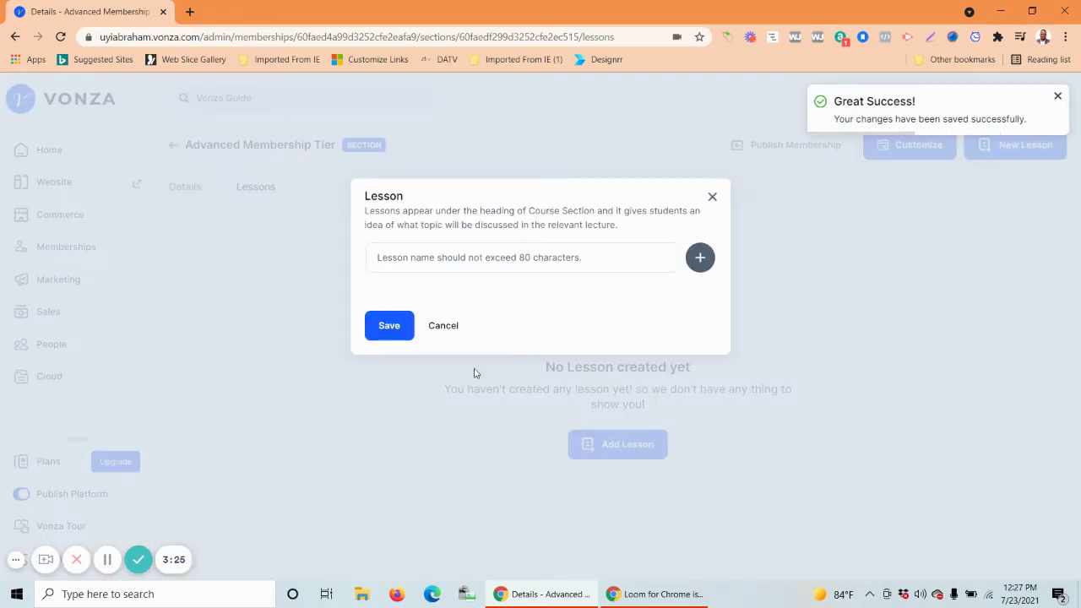
click(512, 261)
text(Lesson for ad)
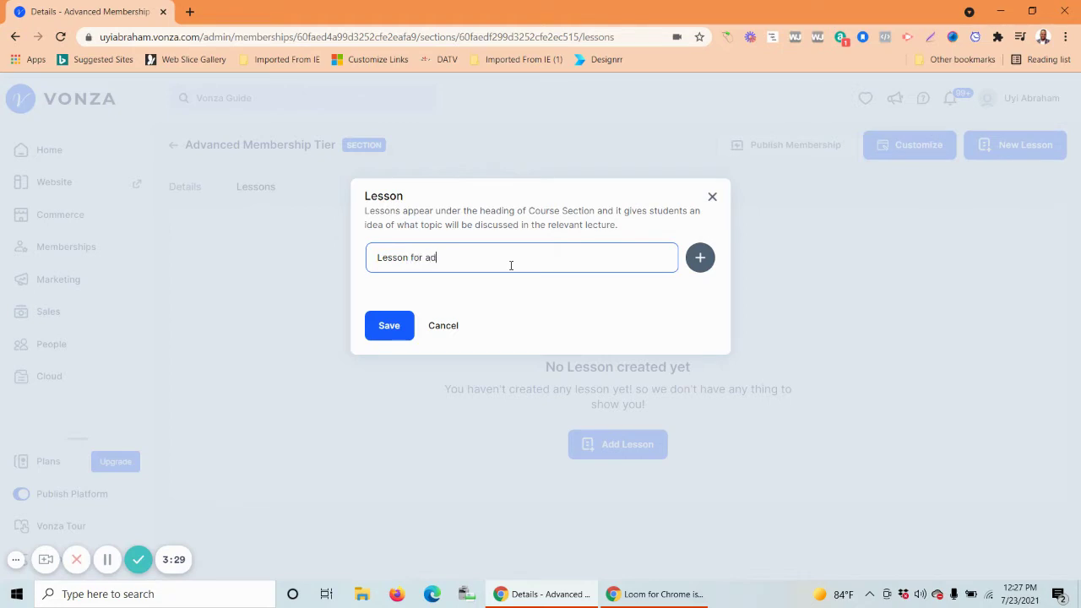
text(vcanced)
right_click(456, 260)
click(485, 273)
click(387, 332)
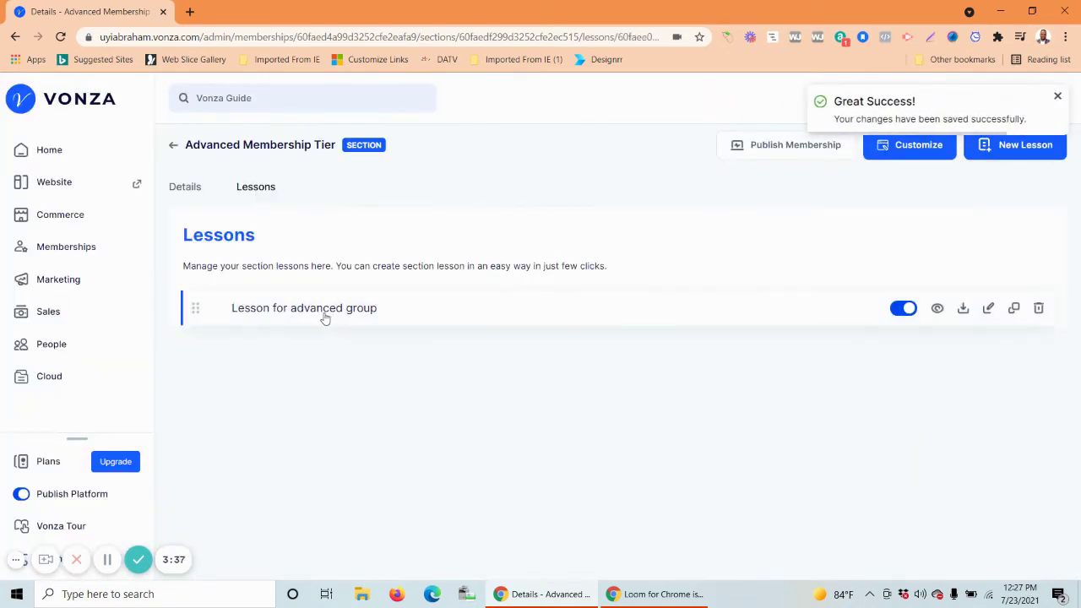
Upload '1-black-artist-man-doing-artwork-PH7KEAP (1)' to Lesson for advanced group, then go back to the lessons.
click(326, 314)
click(410, 357)
click(515, 340)
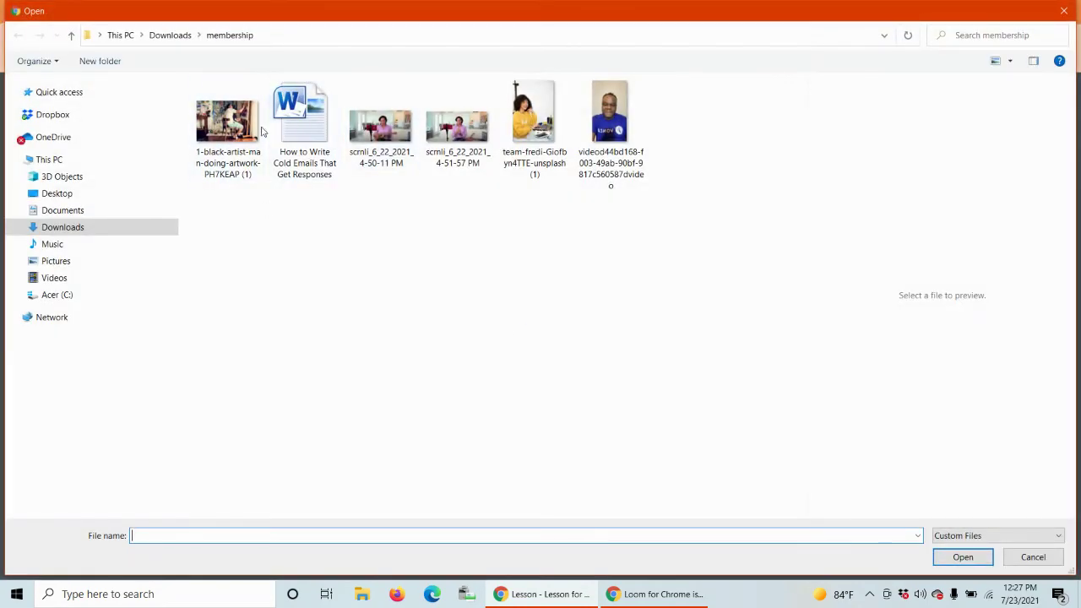
click(254, 127)
click(945, 559)
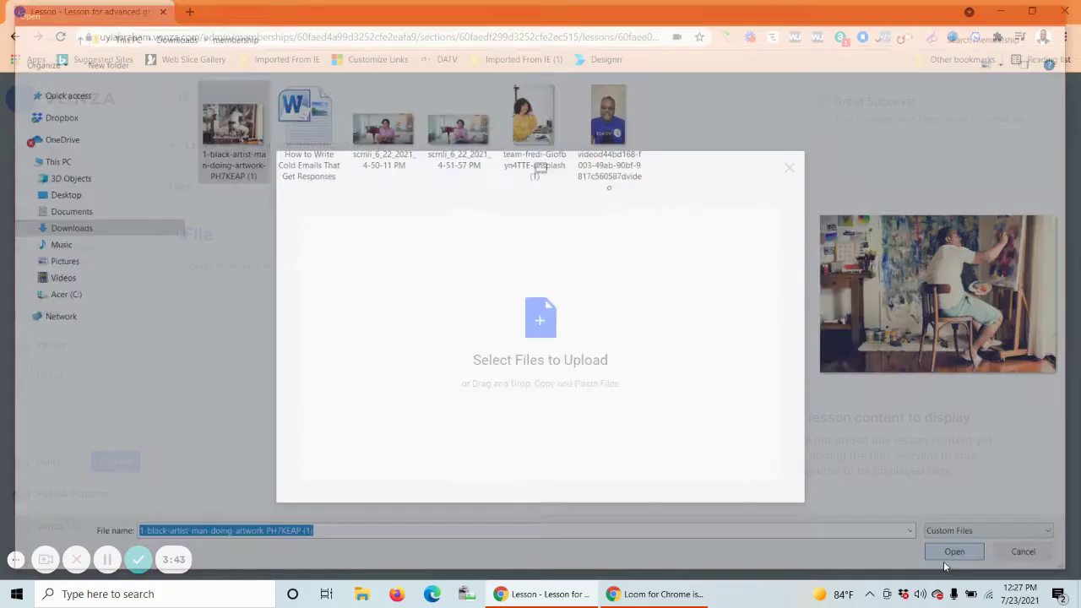
click(747, 486)
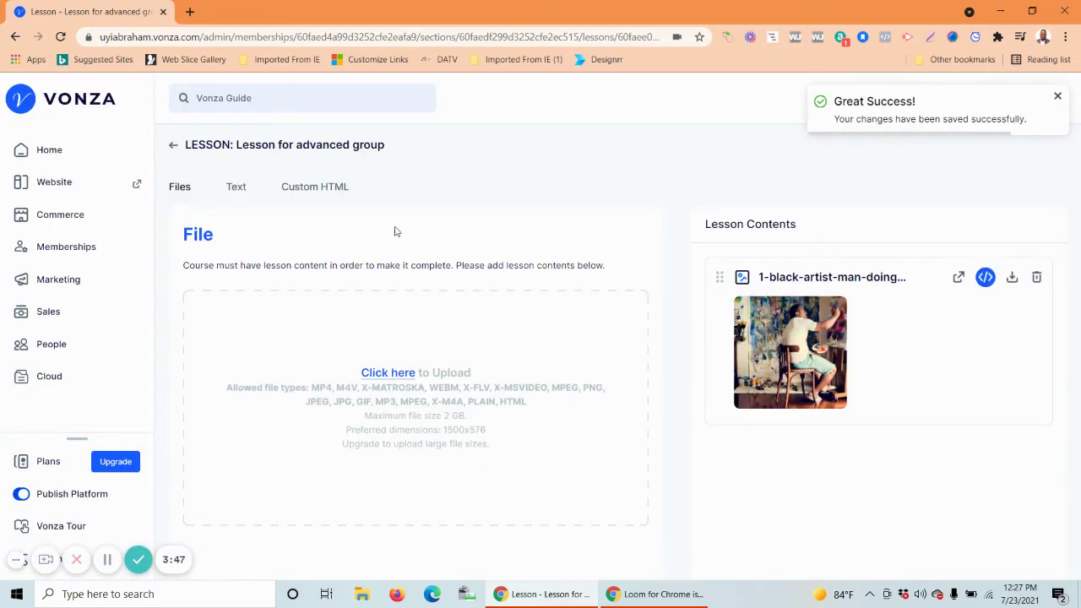
click(174, 145)
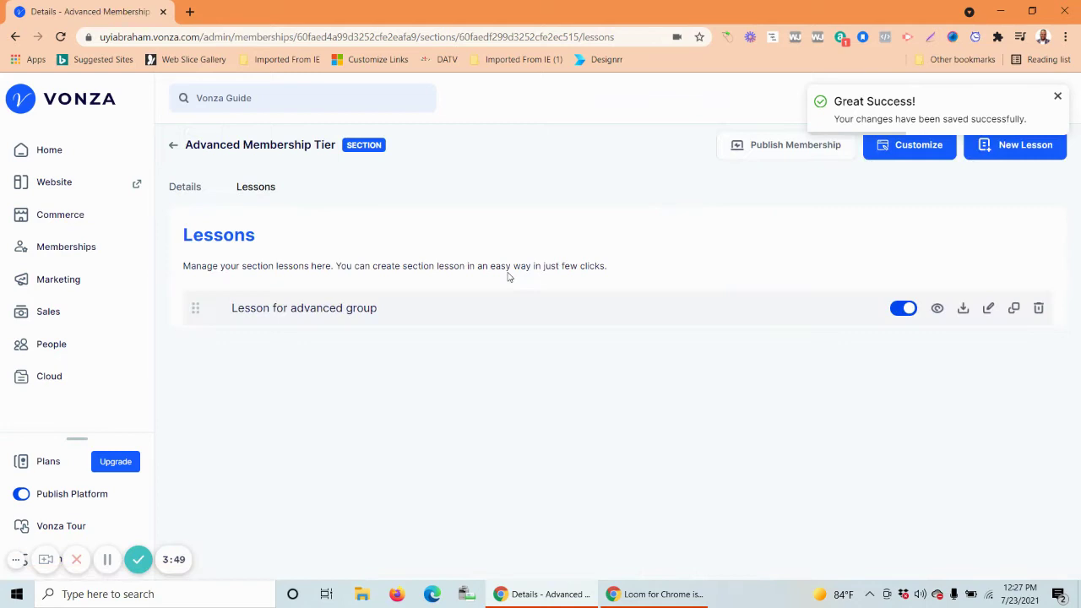
Return to the First Membership Group's sections and show its Tiers list.
click(173, 144)
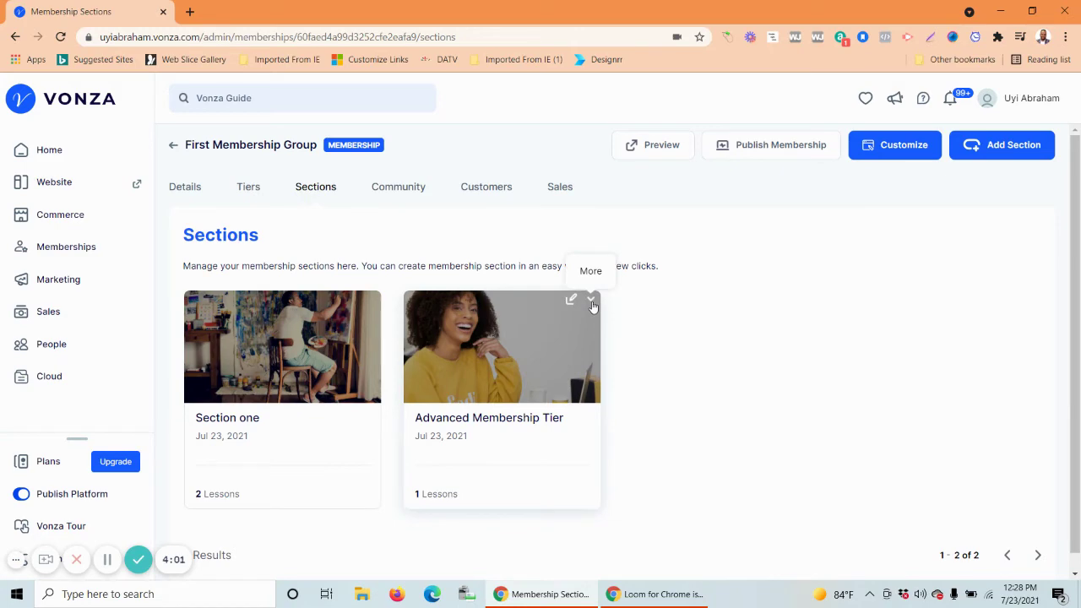
click(248, 193)
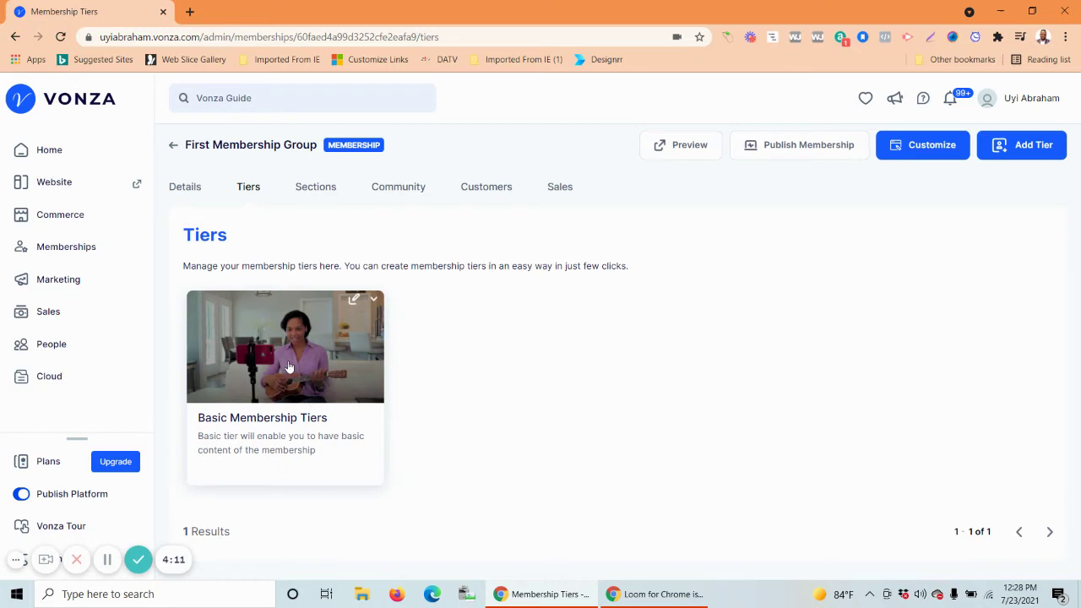
Add and save a tier titled 'Advanced Group' with the description 'later'.
click(1022, 150)
click(615, 260)
text(Advance)
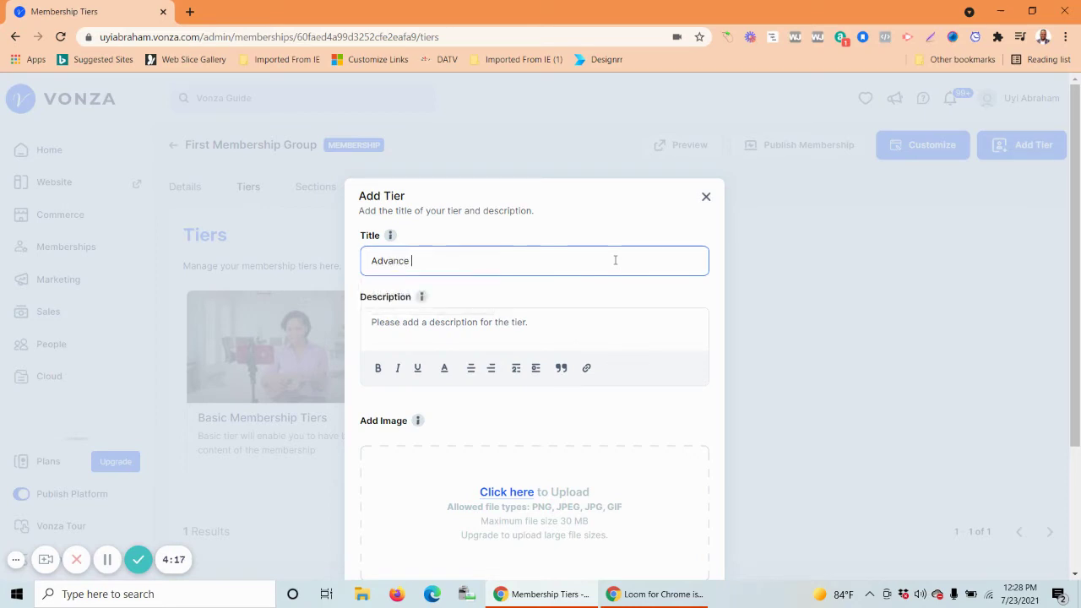
text(d Group)
scroll(628, 282, down, 2)
click(500, 187)
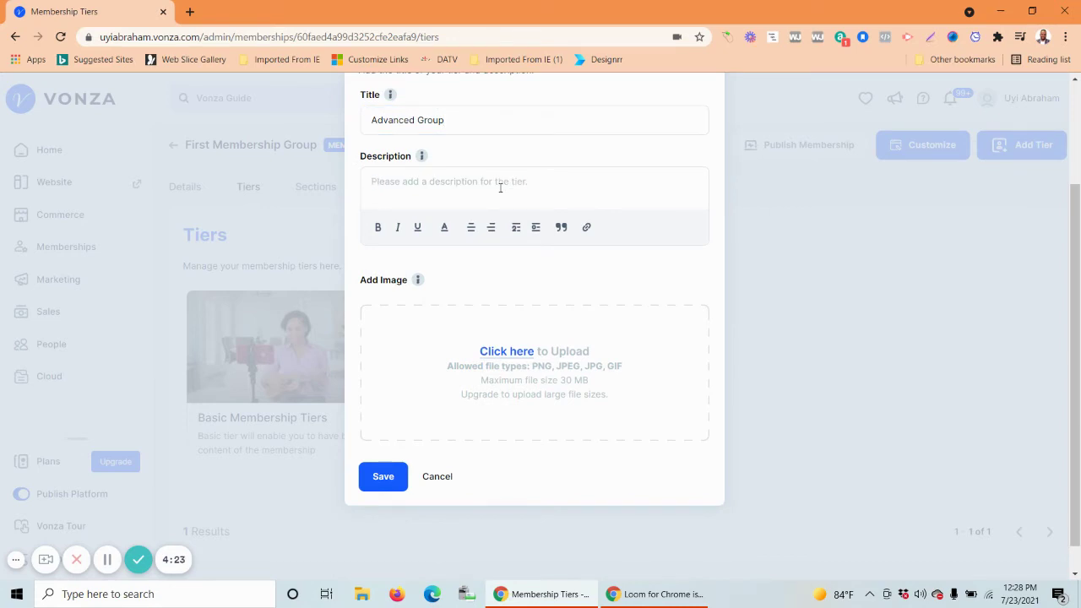
text(later)
click(384, 478)
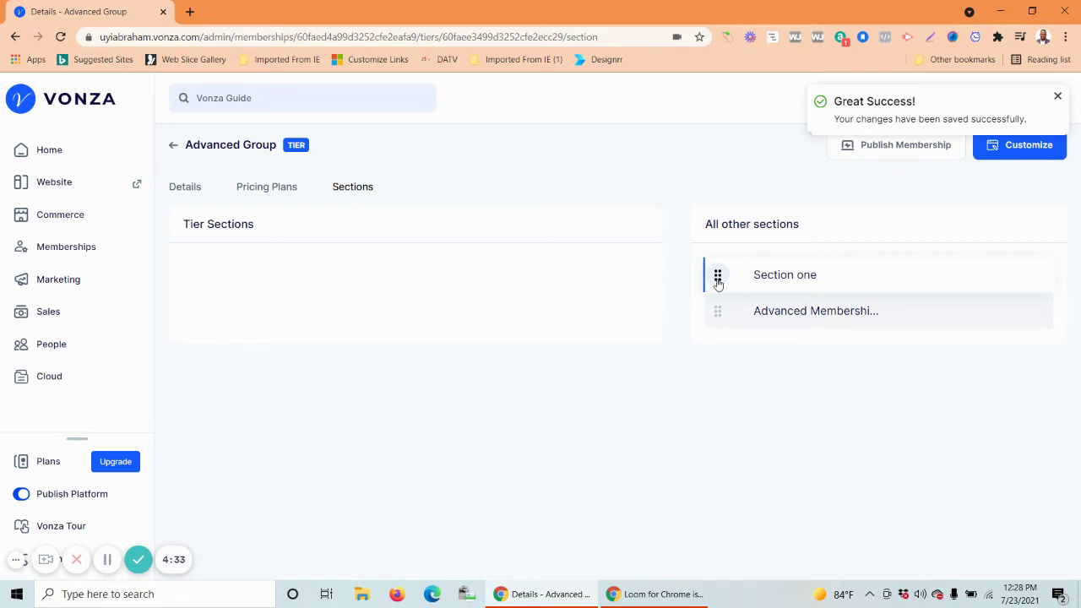
Drag Section one from All other sections into the Advanced Group tier sections.
drag(718, 283, 493, 279)
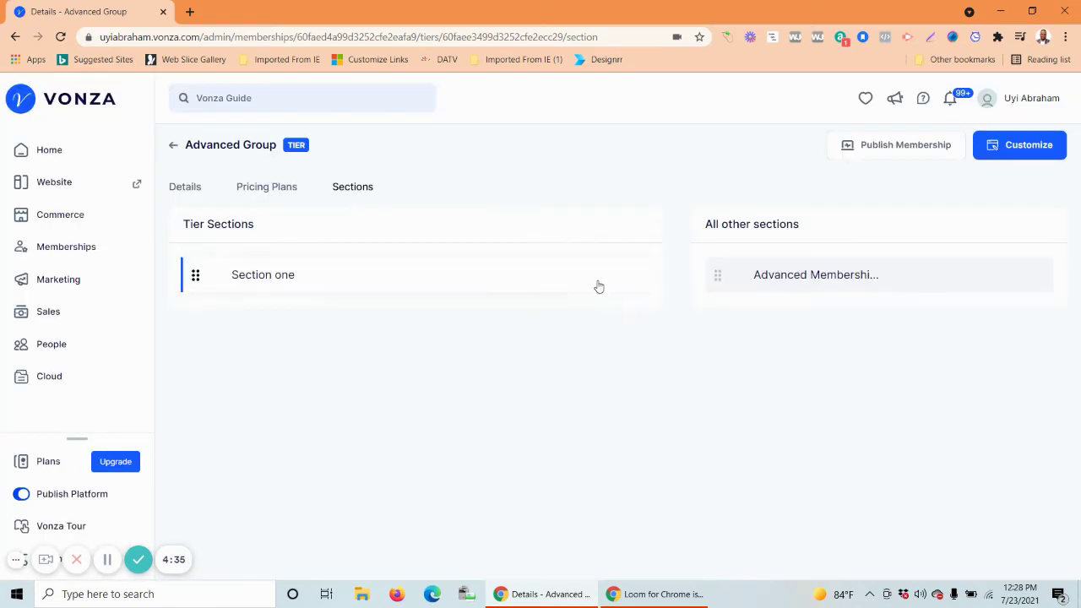